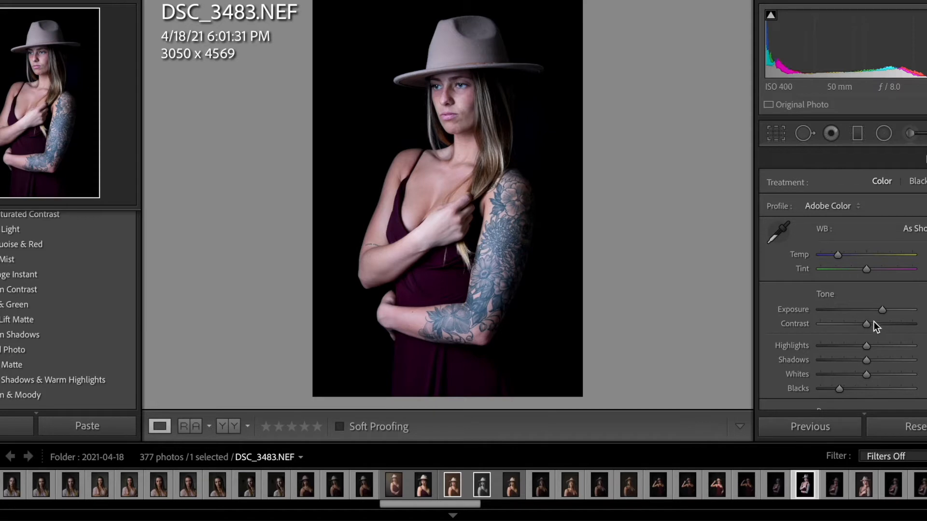
Compare the portrait's before and after versions side by side, including a close-up of the face
{"action": "key", "text": "y"}
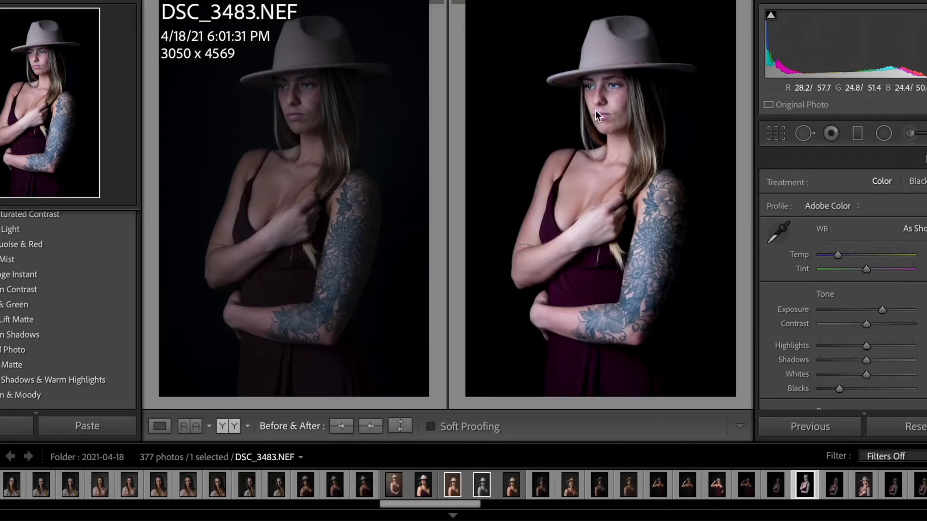
{"action": "left_click", "coordinate": [604, 98]}
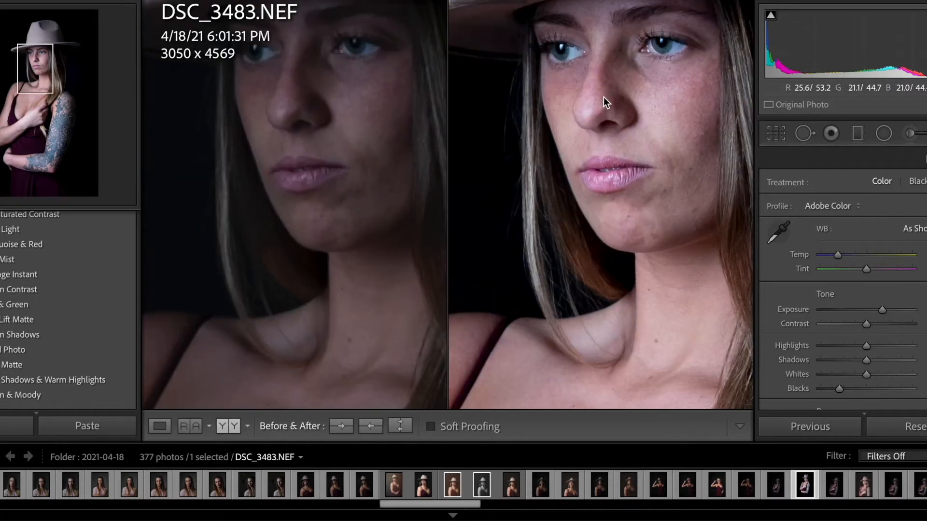
{"action": "left_click", "coordinate": [605, 99]}
{"action": "key", "text": "y"}
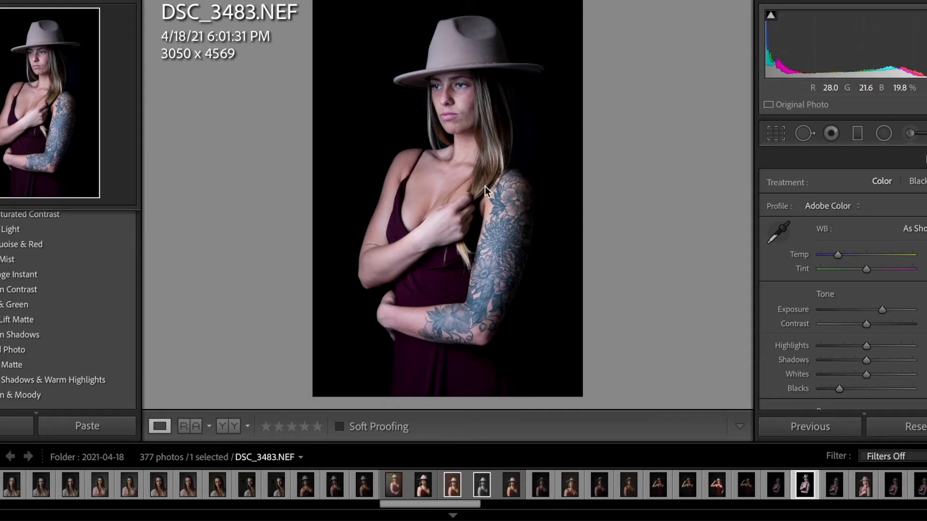
Send the DSC_3483.NEF portrait to Adobe Photoshop 2021 for editing
{"action": "right_click", "coordinate": [499, 166]}
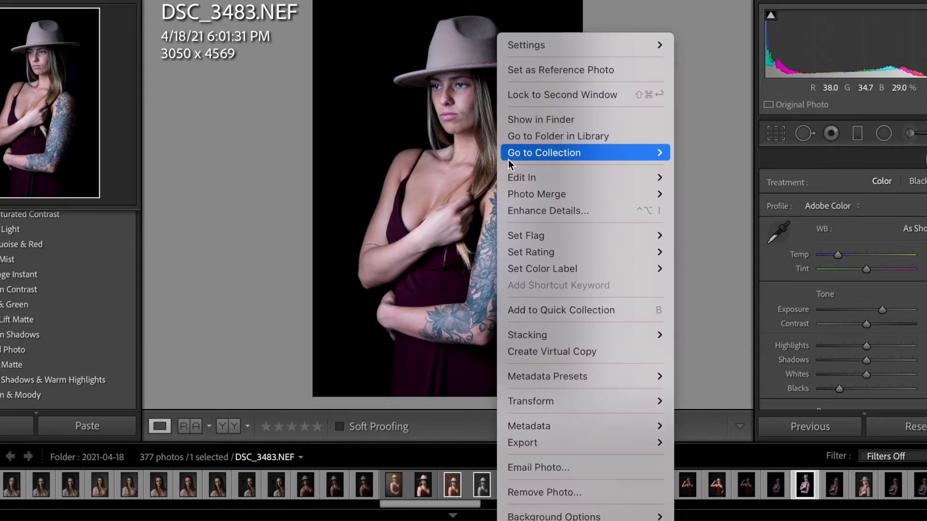
{"action": "mouse_move", "coordinate": [602, 174]}
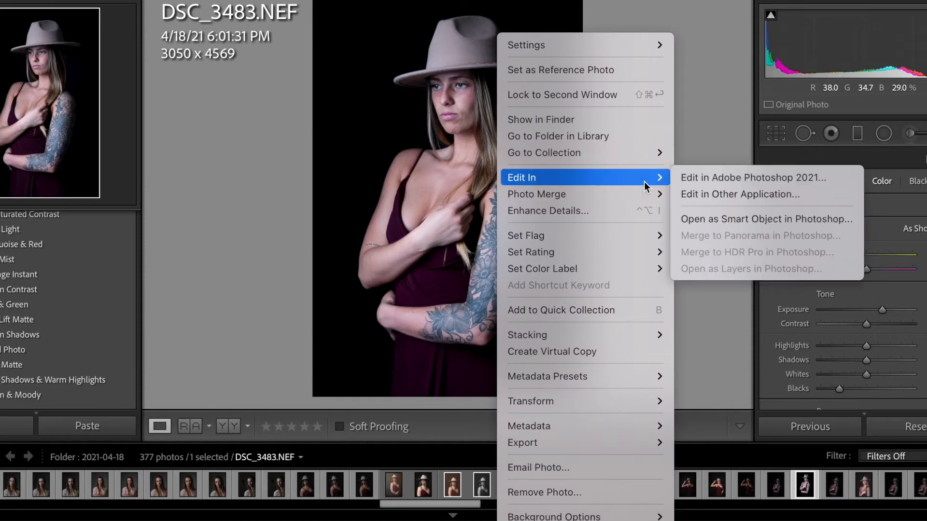
{"action": "left_click", "coordinate": [726, 177]}
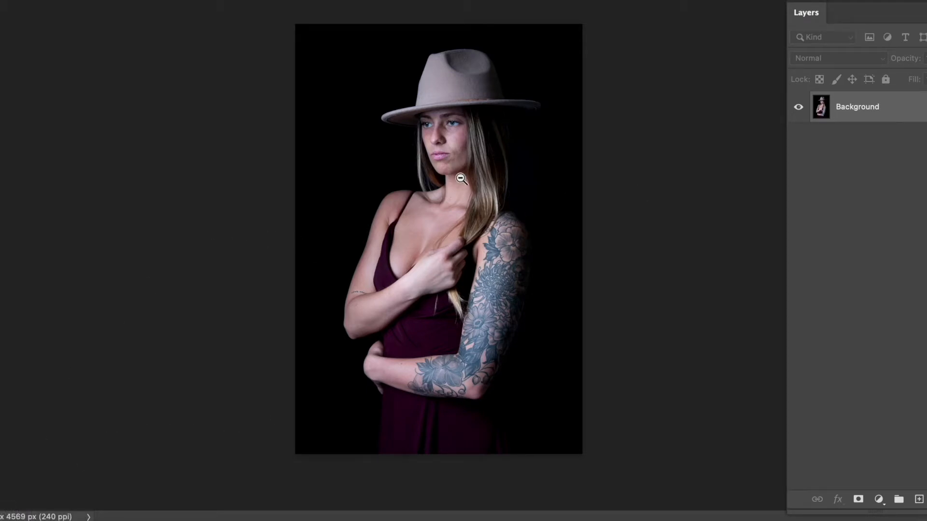
{"action": "left_click", "coordinate": [467, 164]}
{"action": "left_click_drag", "start_coordinate": [512, 154], "coordinate": [474, 181]}
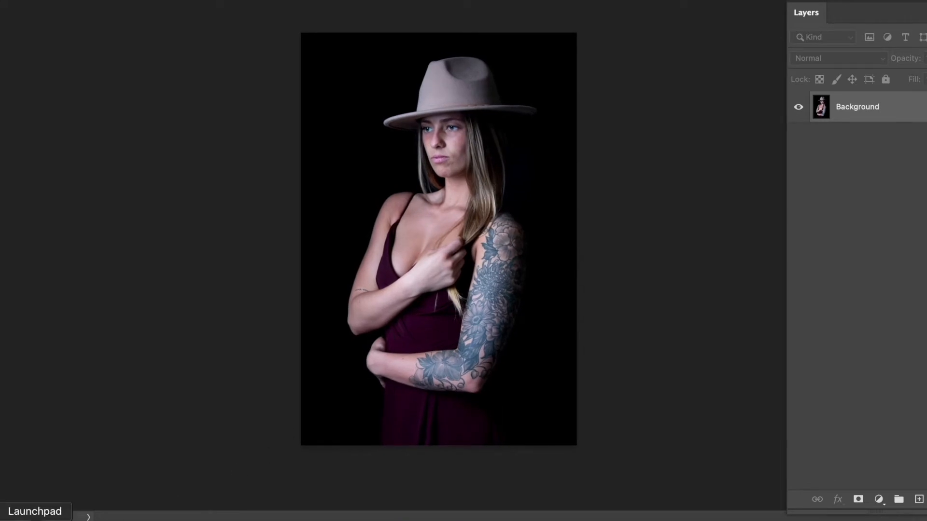
{"action": "left_click_drag", "start_coordinate": [468, 125], "coordinate": [552, 118]}
{"action": "left_click_drag", "start_coordinate": [469, 181], "coordinate": [511, 178]}
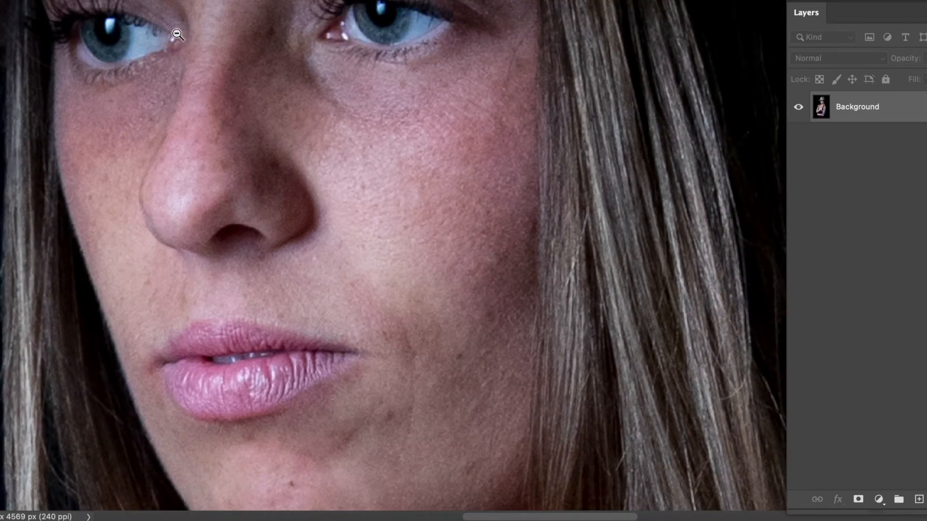
{"action": "left_click_drag", "start_coordinate": [430, 194], "coordinate": [485, 296]}
{"action": "left_click_drag", "start_coordinate": [449, 207], "coordinate": [422, 243]}
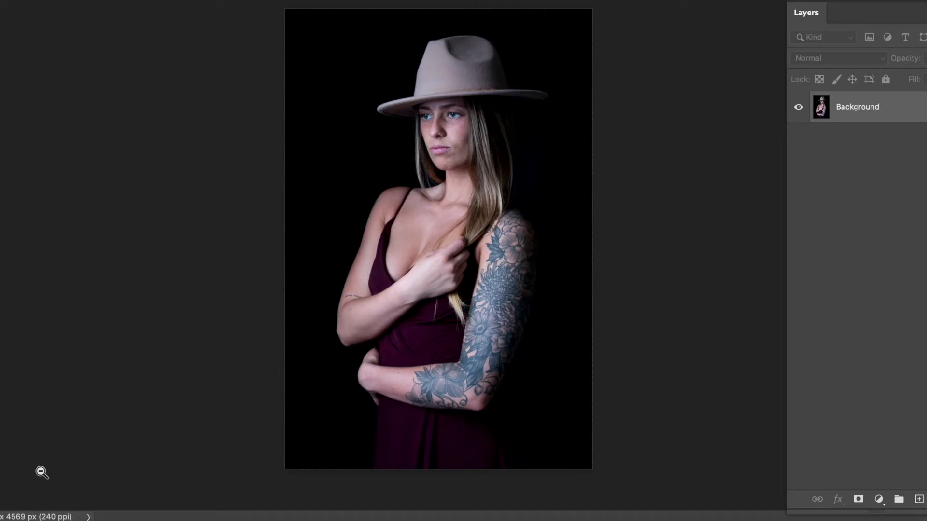
Place JP_PHOTO_LIGHTLEAKS-131.jpg from the ETSYTEXTURESLIGHTLEAKS folder onto the portrait as a new layer
{"action": "left_click", "coordinate": [11, 518]}
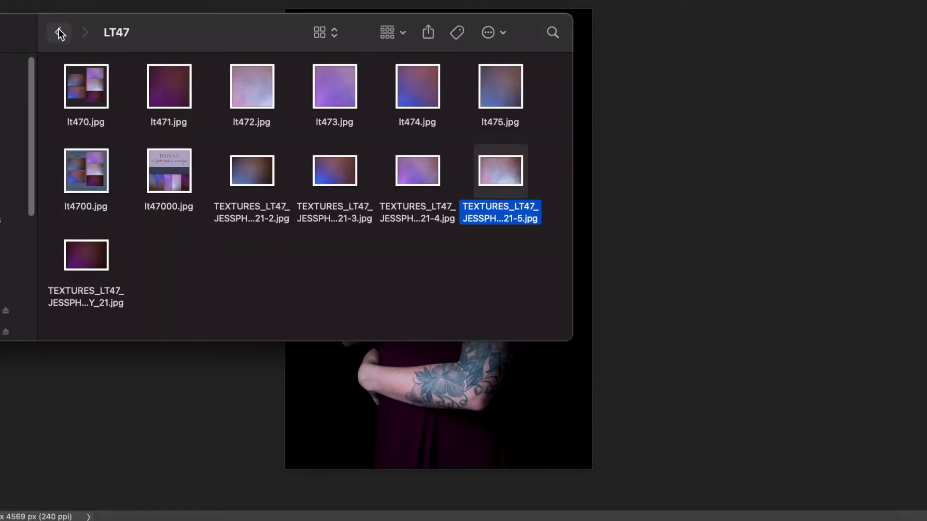
{"action": "left_click", "coordinate": [59, 31]}
{"action": "left_click_drag", "start_coordinate": [567, 228], "coordinate": [557, 59]}
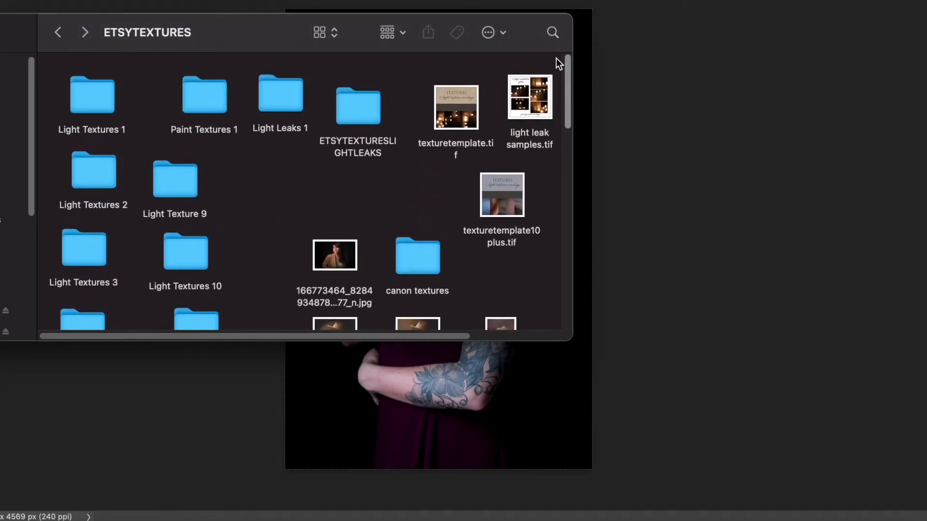
{"action": "double_click", "coordinate": [366, 102]}
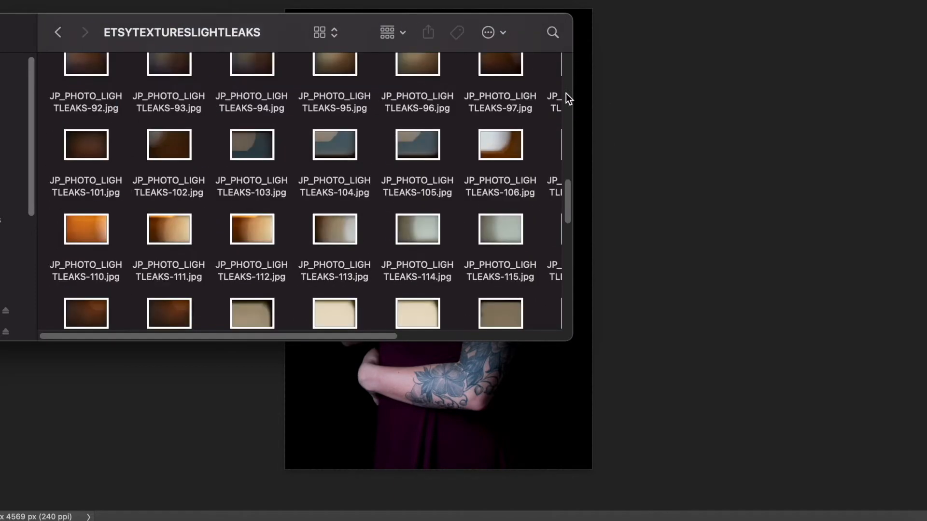
{"action": "left_click_drag", "start_coordinate": [567, 208], "coordinate": [569, 235]}
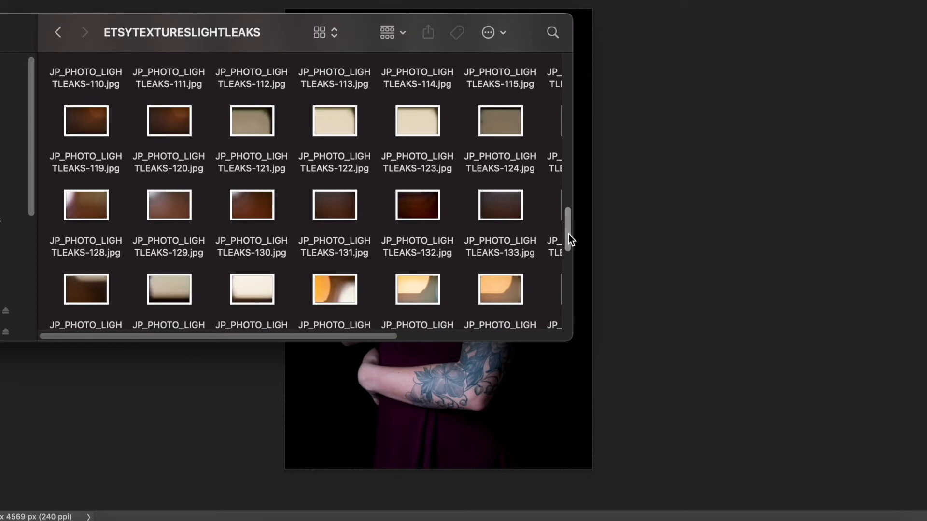
{"action": "left_click_drag", "start_coordinate": [569, 233], "coordinate": [505, 223]}
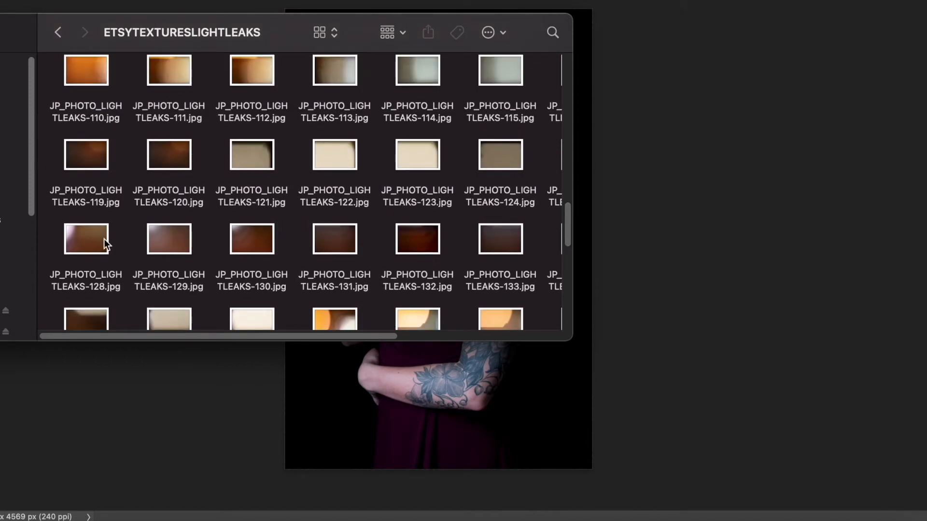
{"action": "left_click", "coordinate": [323, 242]}
{"action": "left_click_drag", "start_coordinate": [322, 249], "coordinate": [527, 396]}
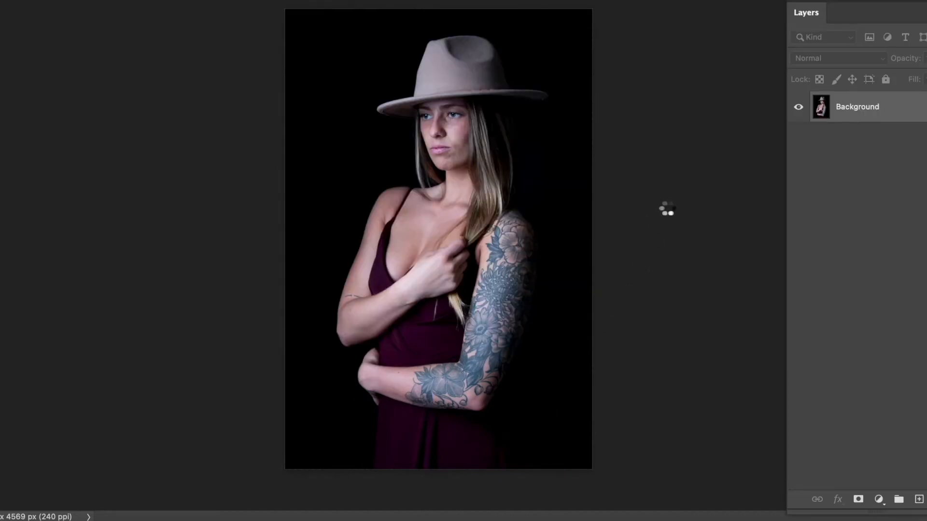
Rotate the placed reddish-brown light leak to portrait orientation and enlarge it to cover the whole photo
{"action": "left_click_drag", "start_coordinate": [623, 104], "coordinate": [304, 31]}
{"action": "left_click_drag", "start_coordinate": [399, 237], "coordinate": [314, 177]}
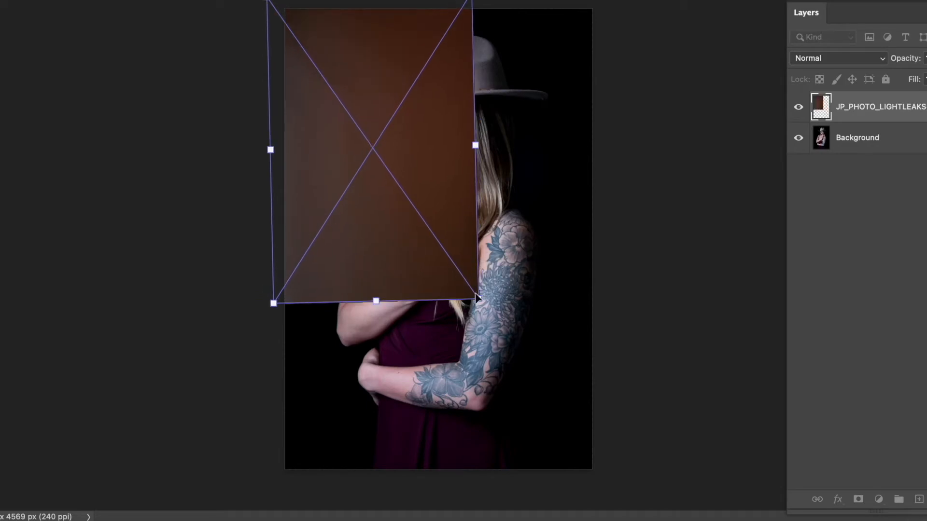
{"action": "left_click_drag", "start_coordinate": [473, 304], "coordinate": [602, 483]}
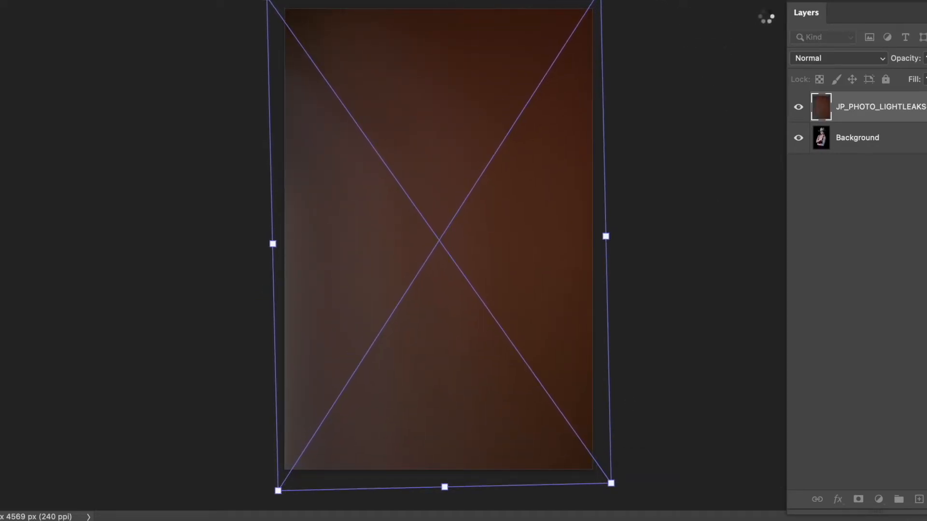
{"action": "key", "text": "Return"}
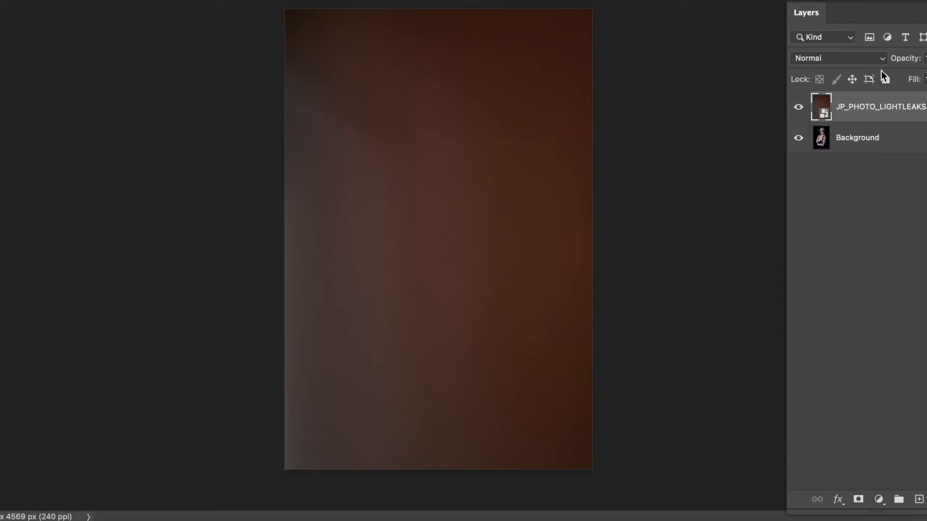
Set the reddish-brown light leak layer's blend mode to Screen
{"action": "left_click", "coordinate": [833, 60]}
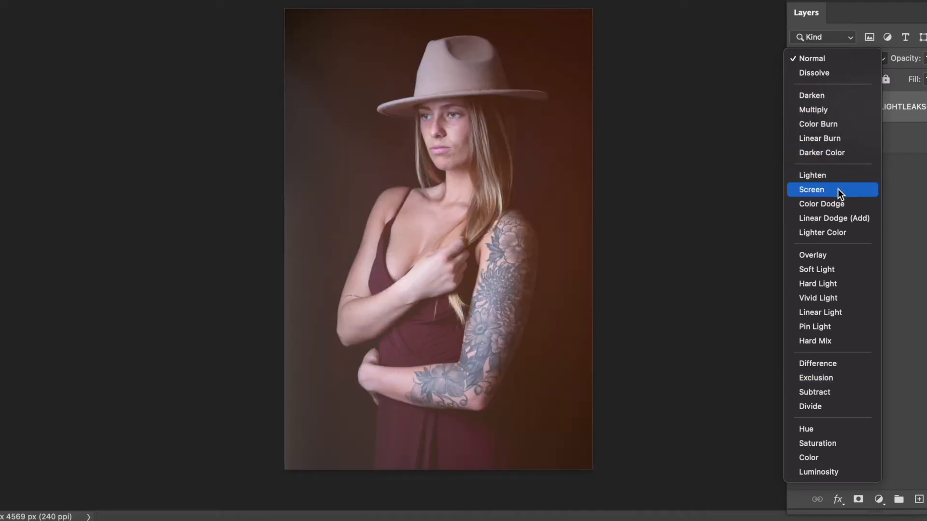
{"action": "left_click", "coordinate": [834, 190]}
{"action": "left_click_drag", "start_coordinate": [449, 118], "coordinate": [453, 157]}
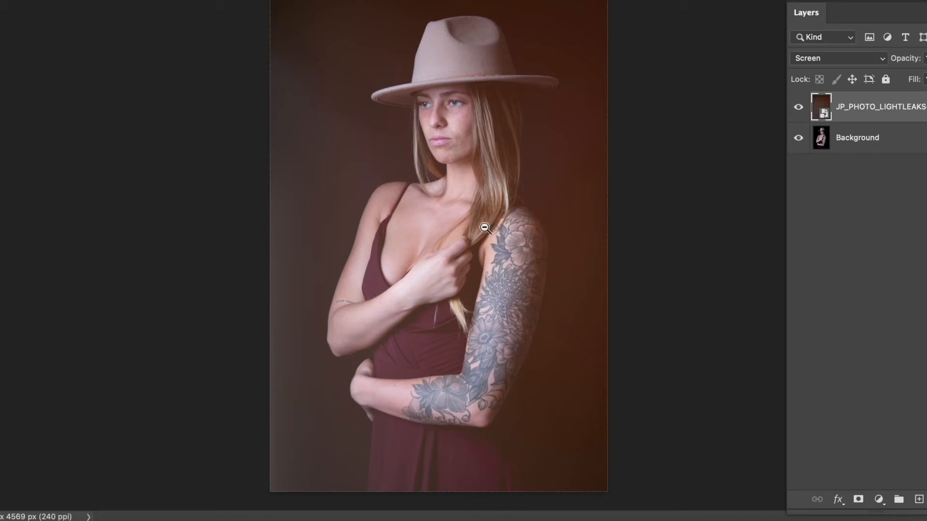
Place a second light leak, JP_PHOTO_LIGHTLEAKS-95.jpg, above the existing layers
{"action": "left_click", "coordinate": [8, 520]}
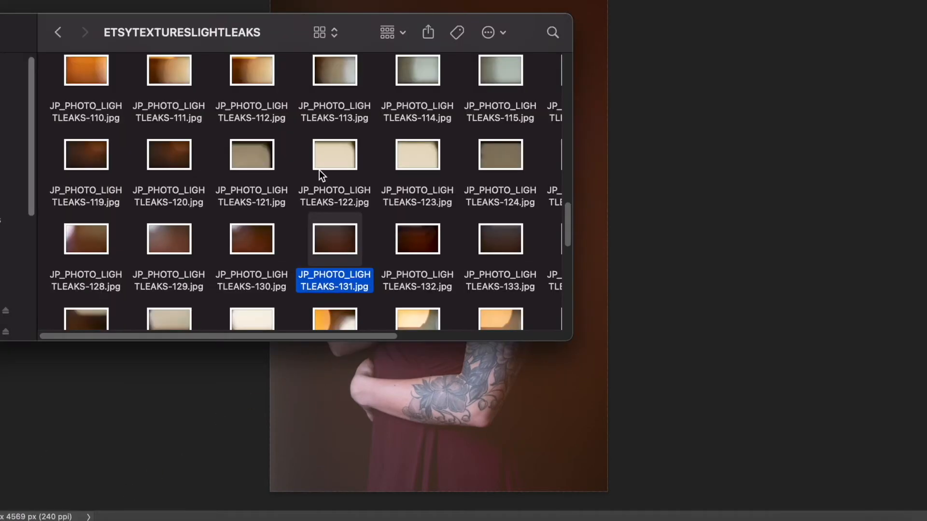
{"action": "left_click_drag", "start_coordinate": [569, 224], "coordinate": [571, 182]}
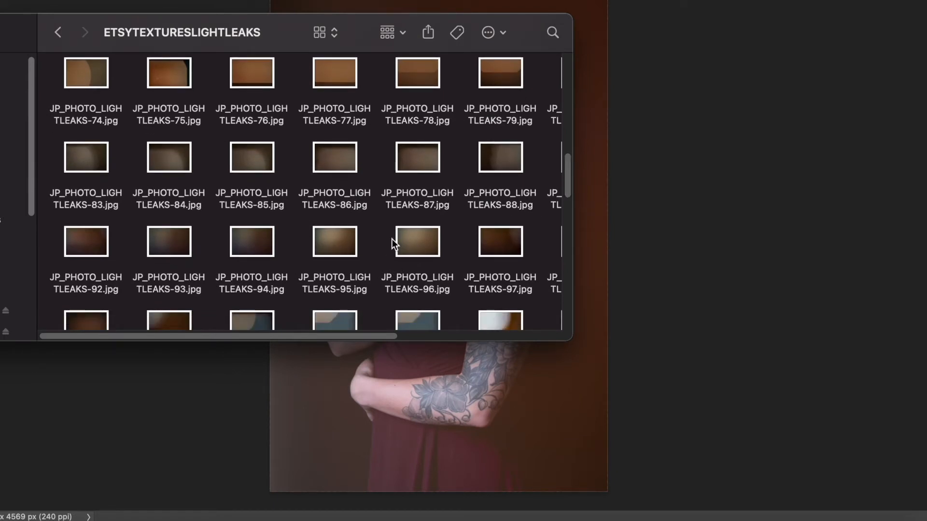
{"action": "left_click_drag", "start_coordinate": [331, 239], "coordinate": [370, 414]}
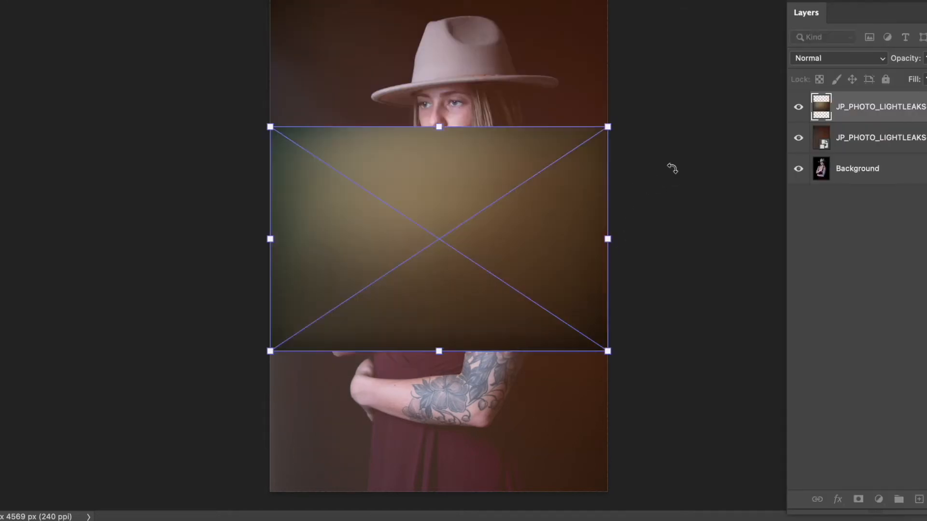
Turn the golden light leak to portrait orientation and scale it up past the edges of the canvas
{"action": "left_click_drag", "start_coordinate": [650, 131], "coordinate": [324, 16]}
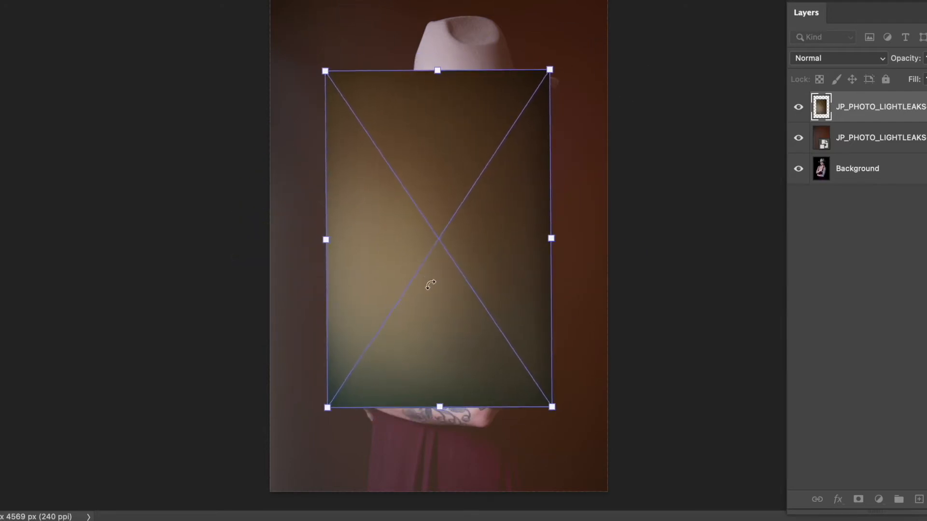
{"action": "left_click_drag", "start_coordinate": [412, 303], "coordinate": [329, 218]}
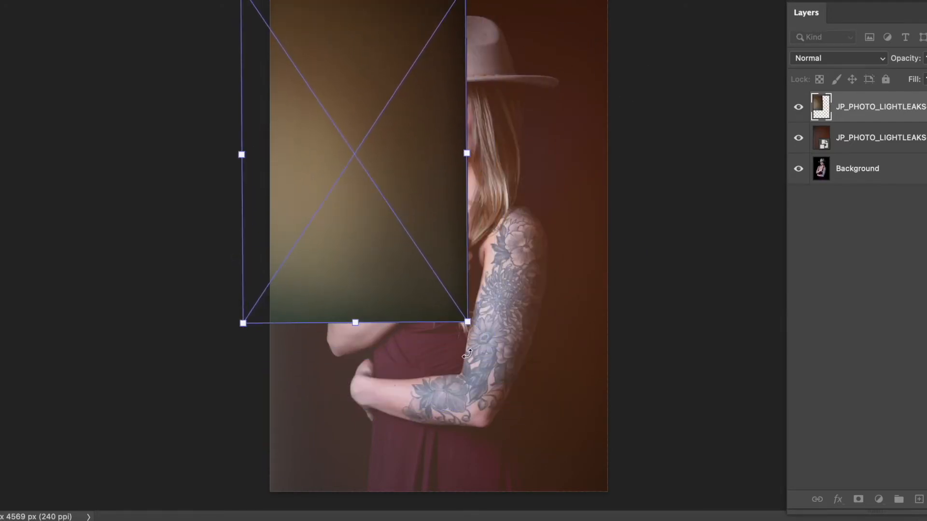
{"action": "left_click_drag", "start_coordinate": [466, 323], "coordinate": [619, 502]}
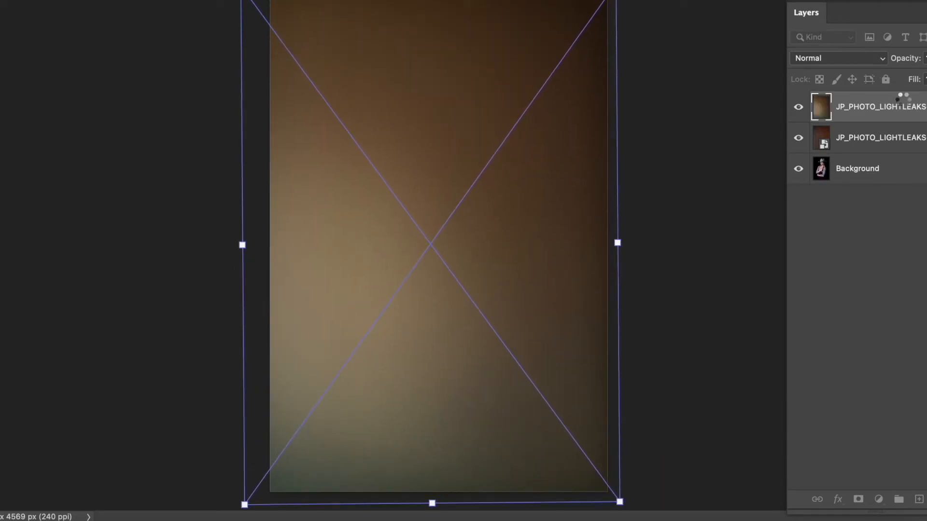
{"action": "key", "text": "Return"}
Change the golden light leak layer's blend mode to Screen and compare the portrait with that layer hidden and shown
{"action": "left_click", "coordinate": [851, 59]}
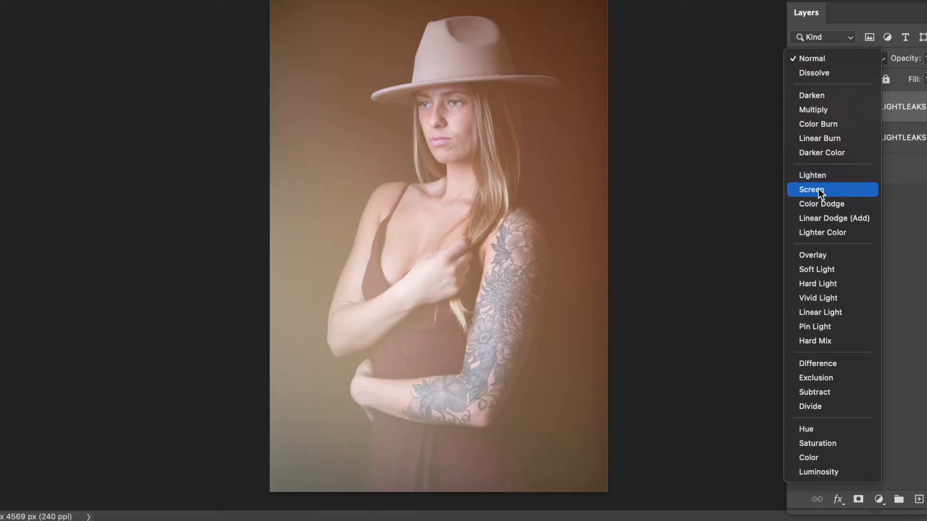
{"action": "left_click", "coordinate": [819, 189]}
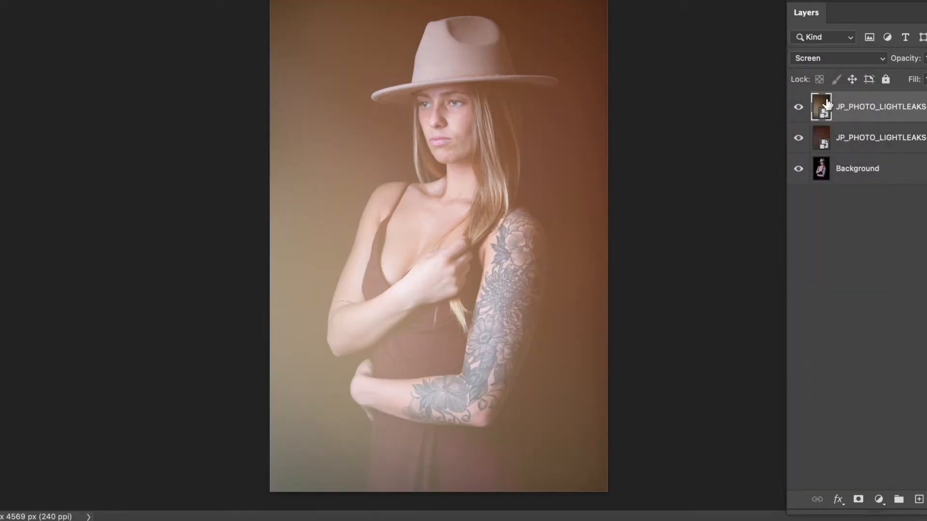
{"action": "left_click", "coordinate": [799, 108]}
{"action": "left_click", "coordinate": [799, 107]}
{"action": "left_click", "coordinate": [799, 108]}
{"action": "left_click", "coordinate": [799, 108]}
{"action": "left_click_drag", "start_coordinate": [473, 116], "coordinate": [452, 207]}
{"action": "left_click_drag", "start_coordinate": [447, 328], "coordinate": [291, 402]}
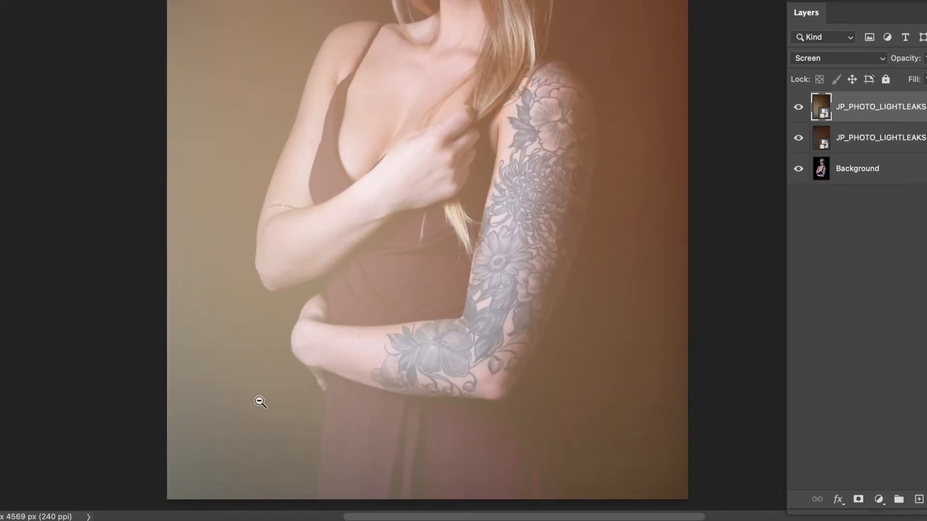
{"action": "left_click_drag", "start_coordinate": [665, 341], "coordinate": [507, 386]}
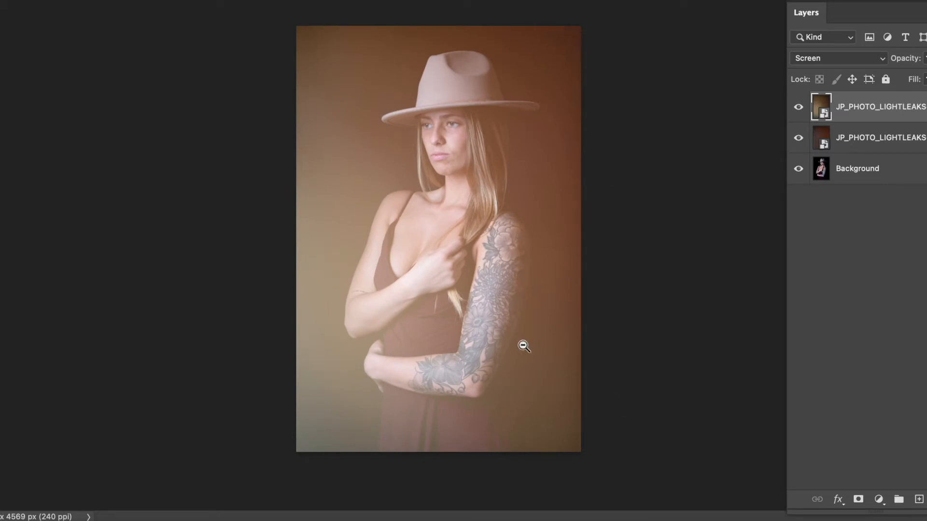
Save the layered portrait and switch back to Adobe Lightroom Classic
{"action": "left_click", "coordinate": [25, 0]}
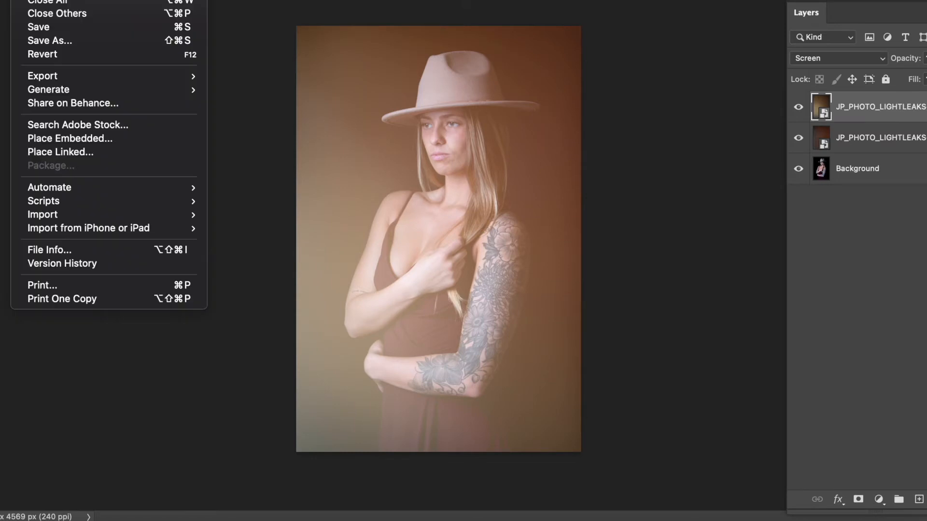
{"action": "left_click", "coordinate": [48, 28]}
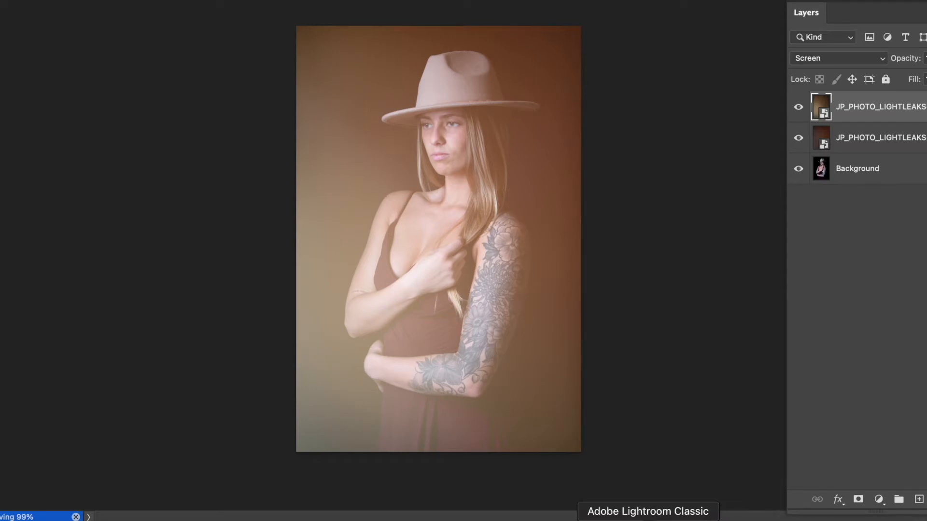
{"action": "left_click", "coordinate": [648, 520]}
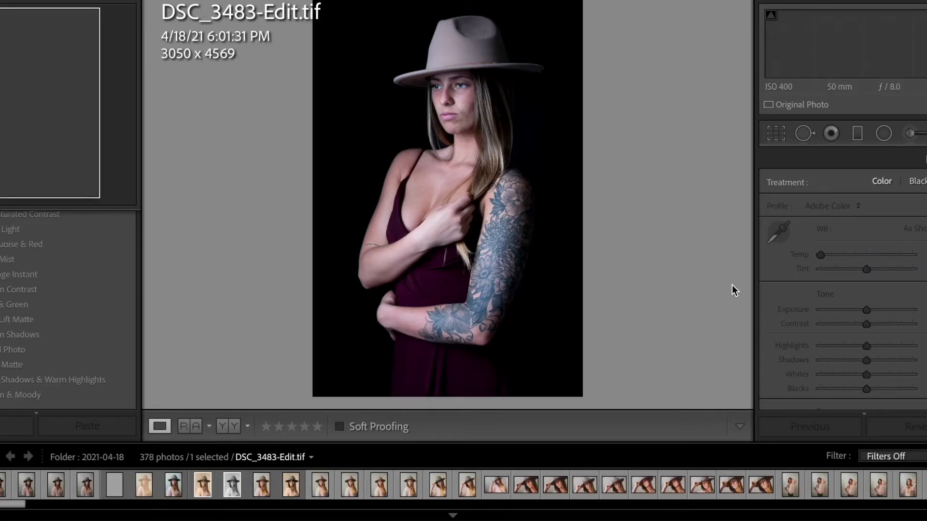
Examine the face and hat in DSC_3483-Edit.tif up close
{"action": "left_click_drag", "start_coordinate": [465, 89], "coordinate": [479, 123]}
{"action": "left_click", "coordinate": [479, 123]}
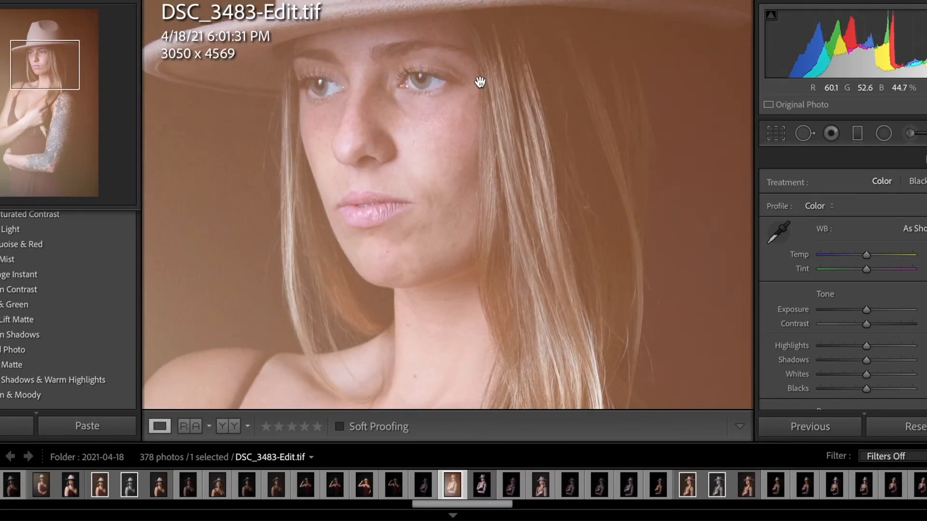
{"action": "left_click_drag", "start_coordinate": [482, 79], "coordinate": [470, 160]}
{"action": "left_click_drag", "start_coordinate": [382, 55], "coordinate": [400, 141]}
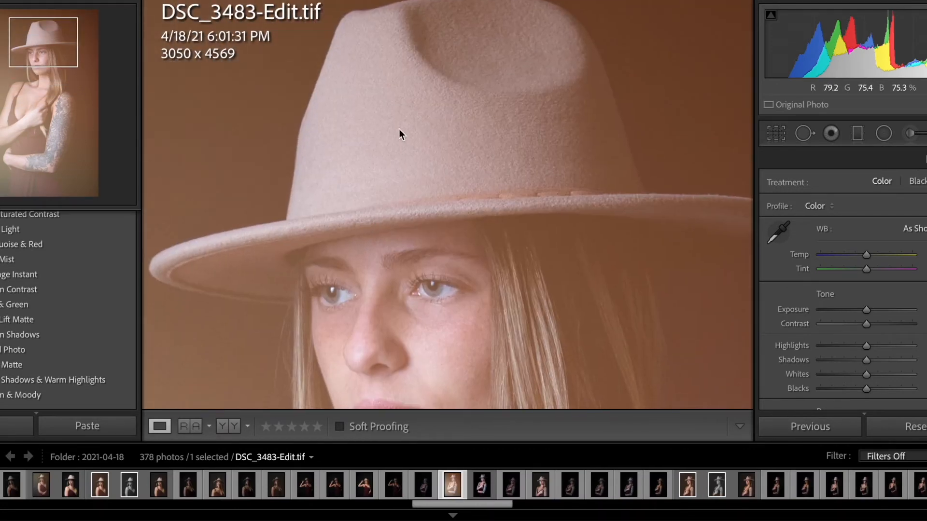
Raise Contrast moderately and Clarity more strongly on the whole portrait to counter the haze
{"action": "left_click", "coordinate": [399, 187]}
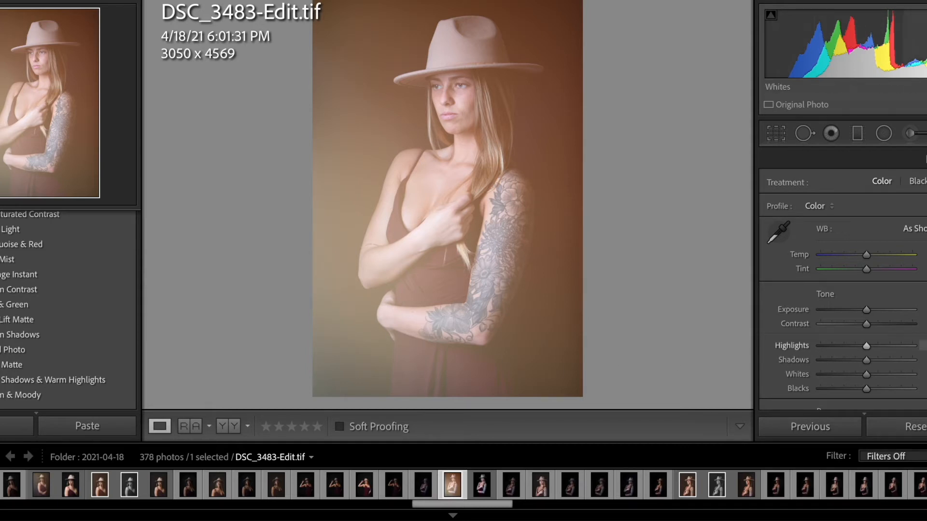
{"action": "left_click_drag", "start_coordinate": [867, 325], "coordinate": [881, 323]}
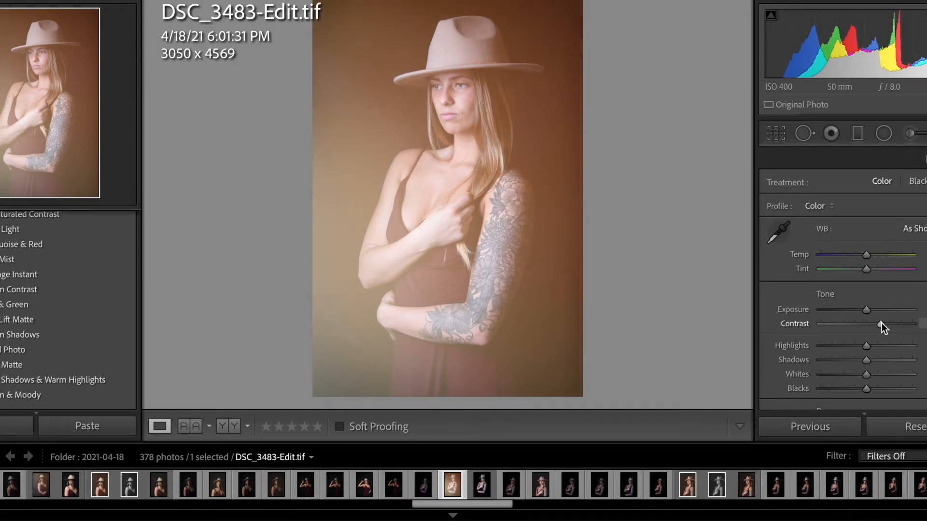
{"action": "scroll", "coordinate": [842, 280], "scroll_direction": "down", "scroll_amount": 3}
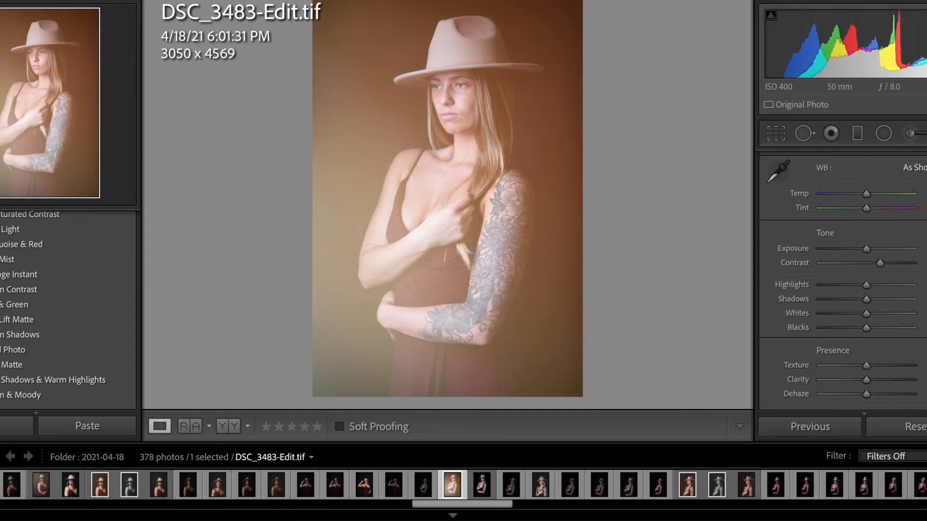
{"action": "scroll", "coordinate": [869, 347], "scroll_direction": "down", "scroll_amount": 1}
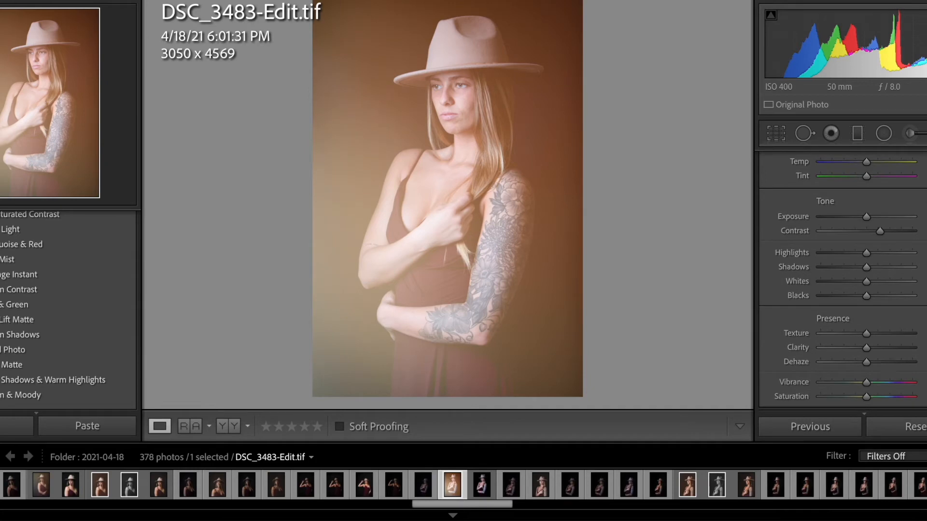
{"action": "left_click_drag", "start_coordinate": [867, 347], "coordinate": [893, 349]}
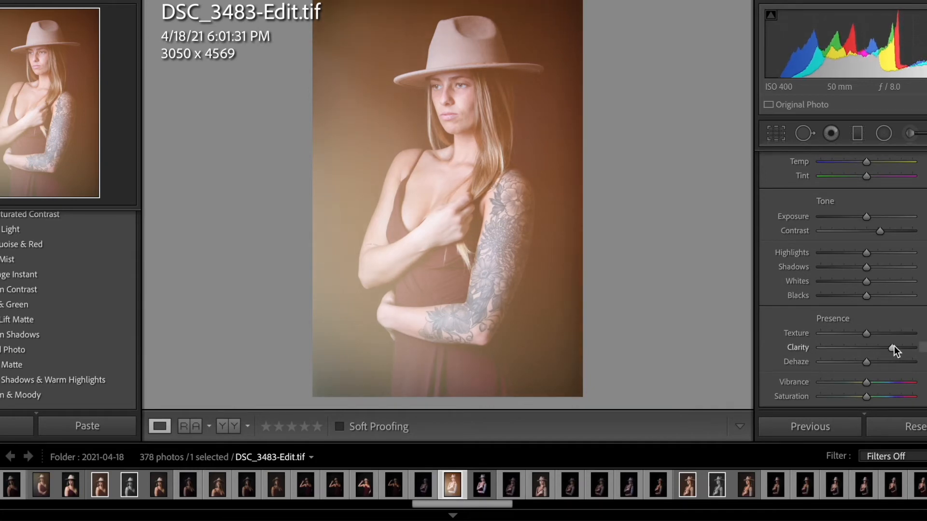
Lower Texture to roughly halfway into the negative range to soften the skin, checking the effect on the face up close
{"action": "left_click", "coordinate": [466, 97]}
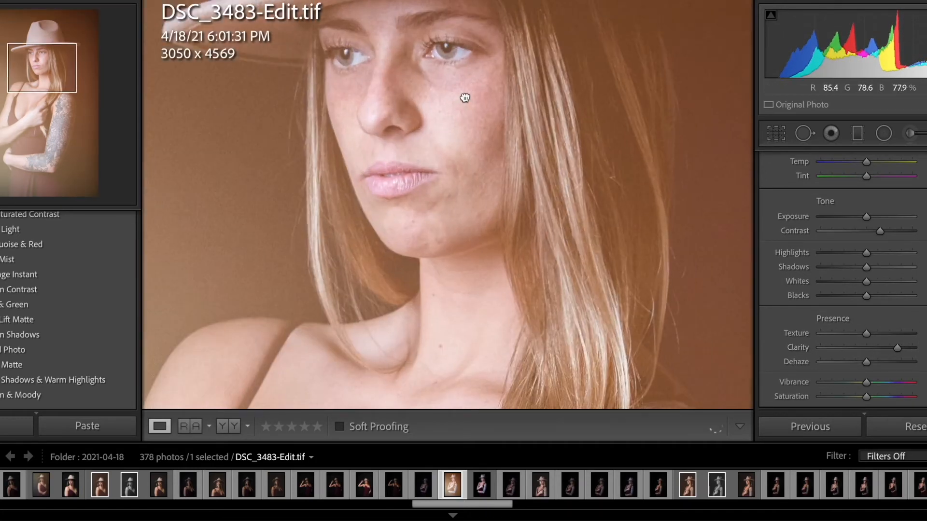
{"action": "left_click", "coordinate": [479, 95]}
{"action": "left_click", "coordinate": [459, 78]}
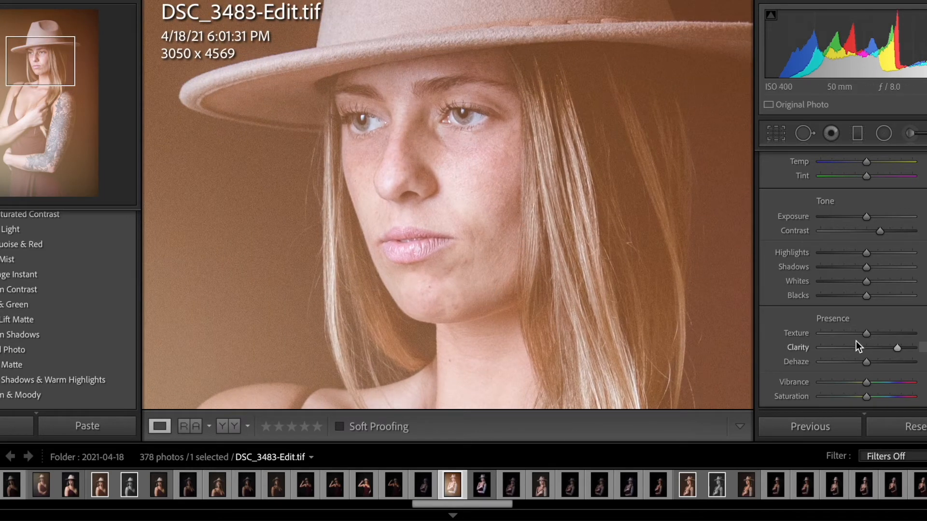
{"action": "left_click_drag", "start_coordinate": [856, 334], "coordinate": [839, 335]}
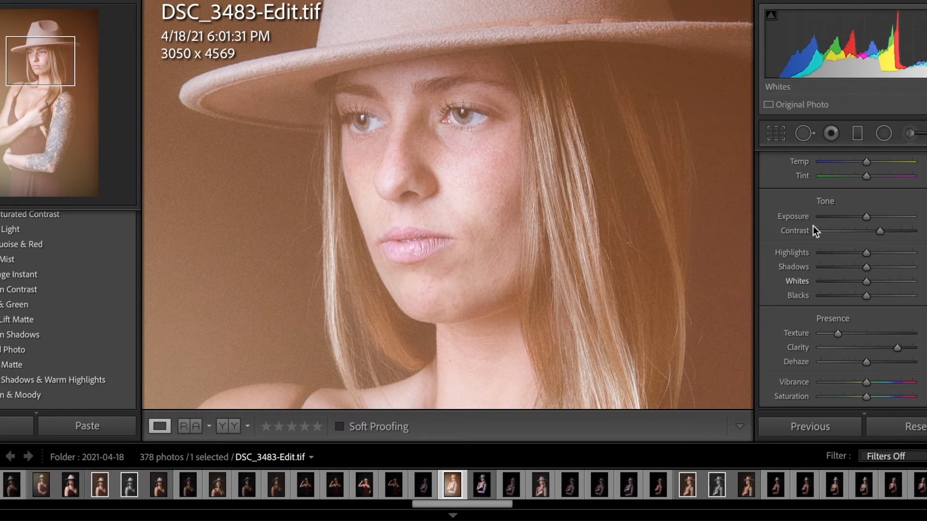
{"action": "scroll", "coordinate": [459, 173], "scroll_direction": "up", "scroll_amount": 2}
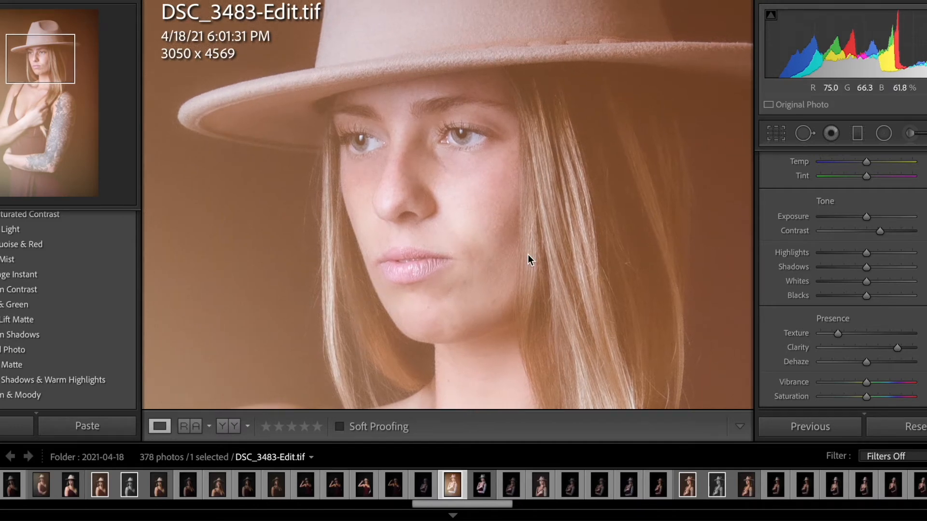
{"action": "left_click", "coordinate": [118, 1]}
{"action": "mouse_move", "coordinate": [496, 220]}
{"action": "left_mouse_down"}
{"action": "mouse_move", "coordinate": [488, 193]}
{"action": "mouse_move", "coordinate": [490, 225]}
{"action": "left_mouse_up"}
{"action": "mouse_move", "coordinate": [841, 335]}
{"action": "left_mouse_down"}
{"action": "mouse_move", "coordinate": [856, 333]}
{"action": "mouse_move", "coordinate": [845, 334]}
{"action": "left_mouse_up"}
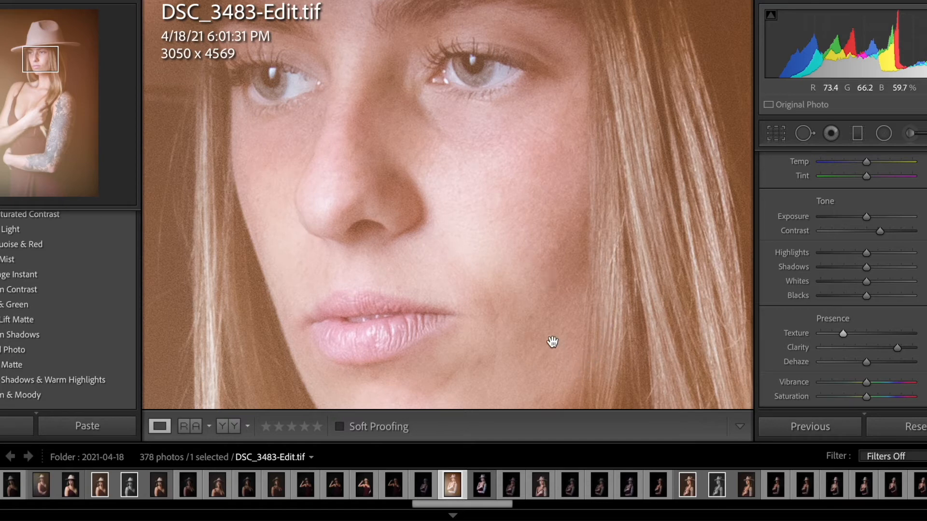
{"action": "left_click", "coordinate": [562, 317]}
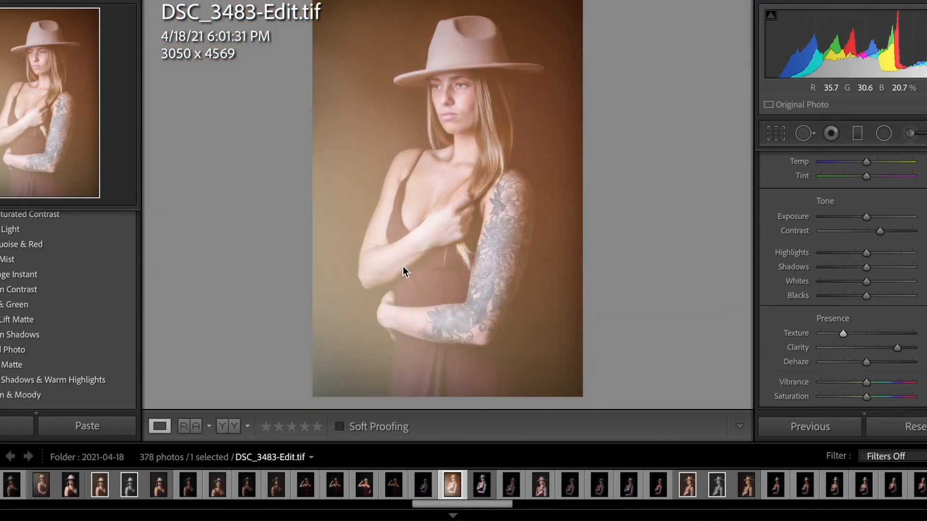
Deepen the portrait's tones by lowering Blacks, reducing Vibrance slightly, and raising Contrast and Dehaze
{"action": "left_click_drag", "start_coordinate": [867, 295], "coordinate": [847, 296]}
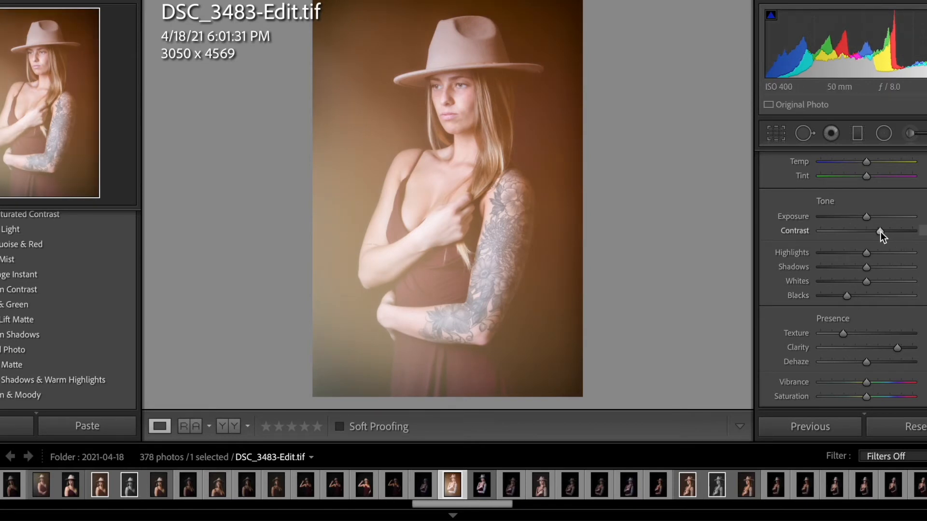
{"action": "left_click_drag", "start_coordinate": [880, 232], "coordinate": [898, 231]}
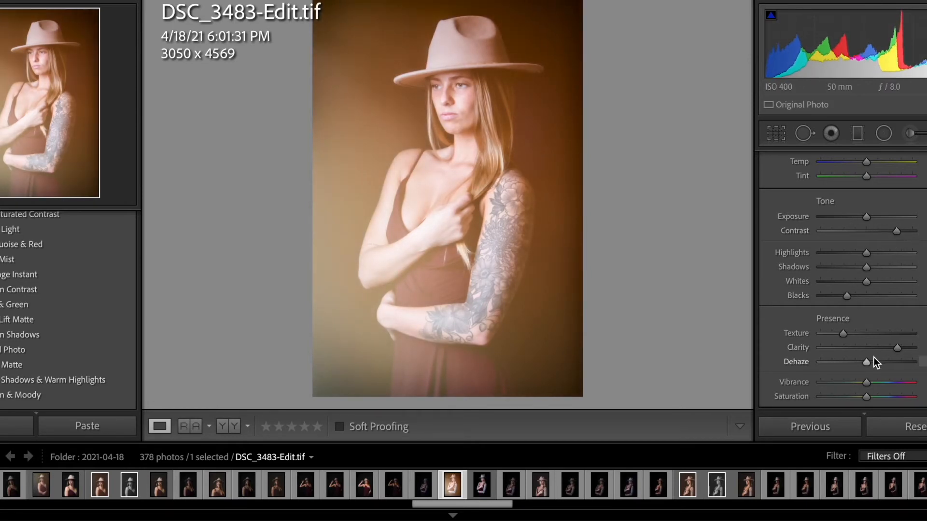
{"action": "mouse_move", "coordinate": [867, 363]}
{"action": "left_mouse_down"}
{"action": "mouse_move", "coordinate": [857, 362]}
{"action": "mouse_move", "coordinate": [896, 359]}
{"action": "mouse_move", "coordinate": [847, 358]}
{"action": "mouse_move", "coordinate": [905, 364]}
{"action": "mouse_move", "coordinate": [873, 366]}
{"action": "mouse_move", "coordinate": [854, 383]}
{"action": "mouse_move", "coordinate": [876, 363]}
{"action": "mouse_move", "coordinate": [912, 365]}
{"action": "mouse_move", "coordinate": [882, 364]}
{"action": "left_mouse_up"}
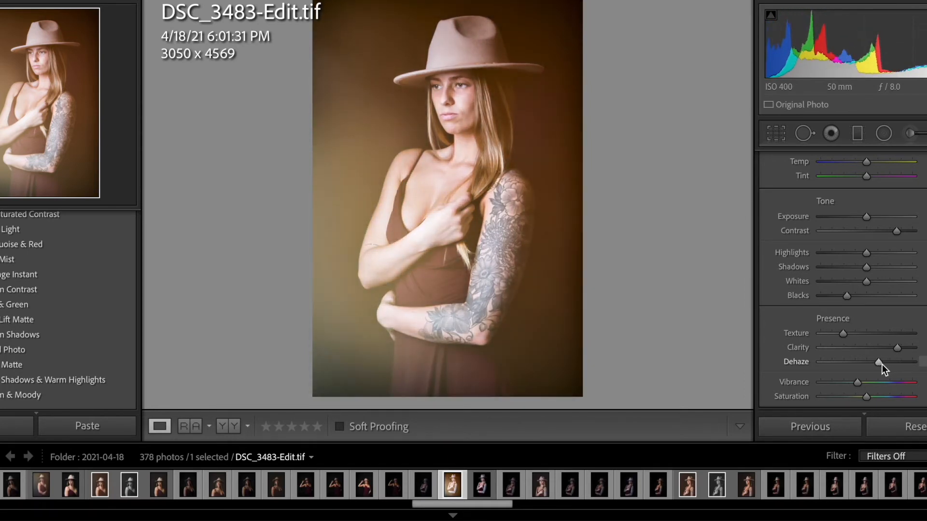
Lower Texture a little more while viewing the face up close, and fine-tune Contrast and Exposure
{"action": "left_click", "coordinate": [482, 82]}
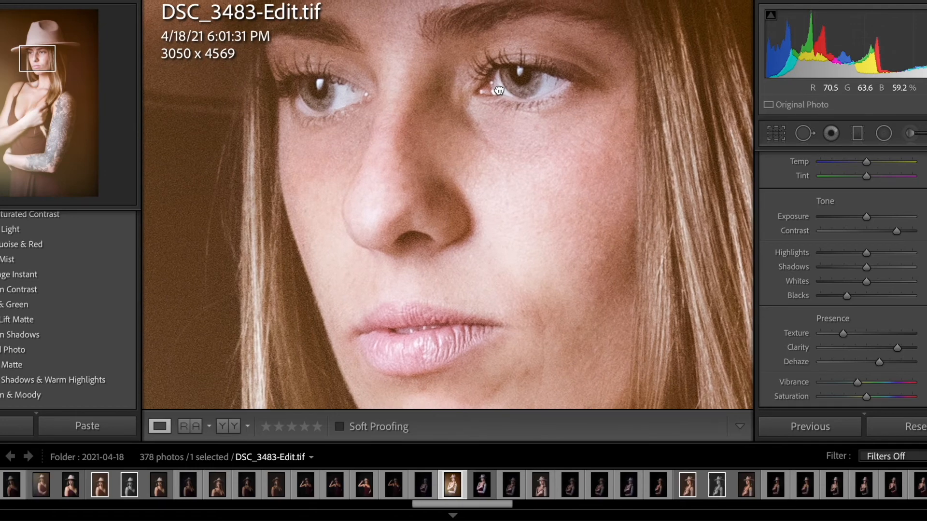
{"action": "left_click", "coordinate": [500, 90]}
{"action": "left_click", "coordinate": [479, 78]}
{"action": "left_click_drag", "start_coordinate": [425, 181], "coordinate": [664, 173]}
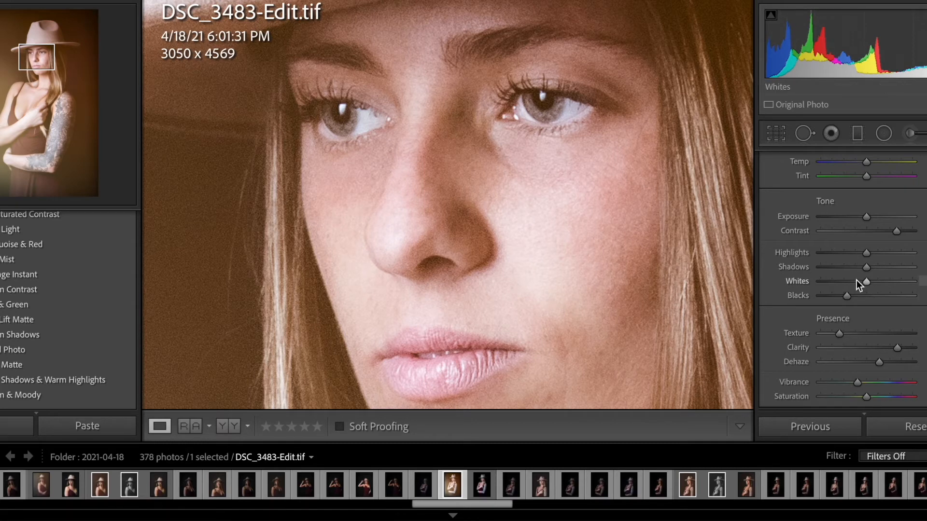
{"action": "left_click_drag", "start_coordinate": [897, 232], "coordinate": [862, 217]}
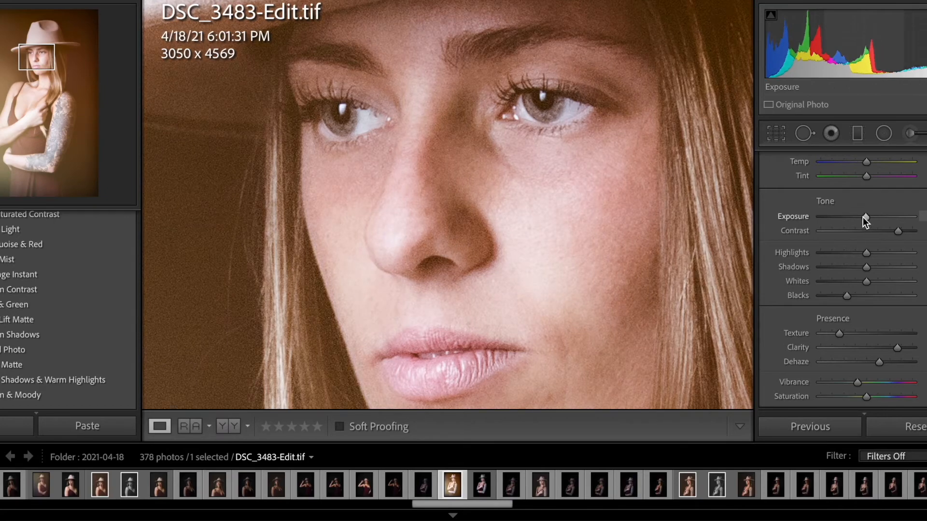
{"action": "left_click", "coordinate": [535, 261]}
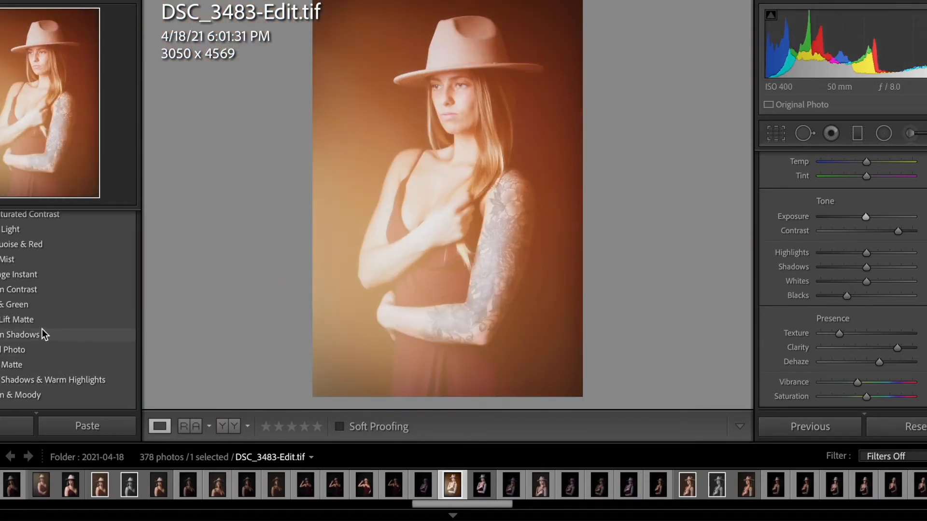
Preview the creative presets on the portrait and apply the one whose name ends in "& Moody"
{"action": "scroll", "coordinate": [67, 309], "scroll_direction": "up", "scroll_amount": 3}
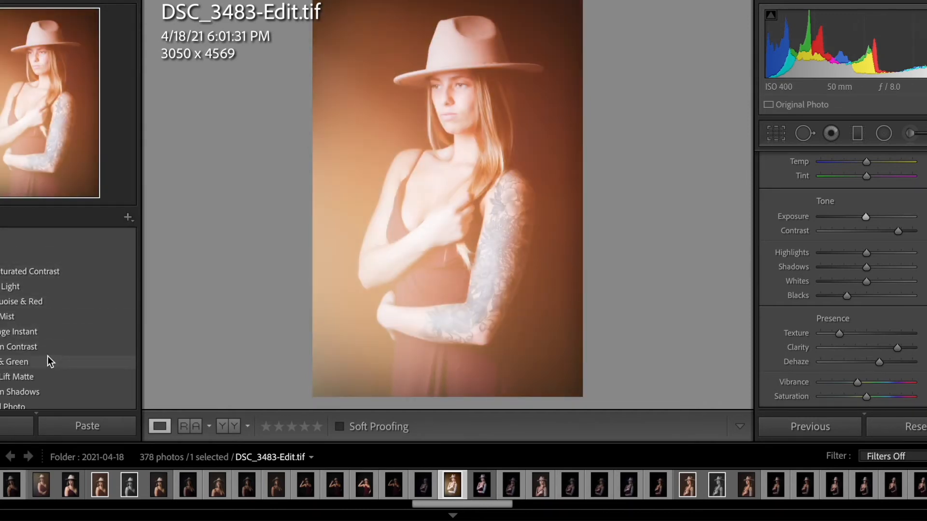
{"action": "scroll", "coordinate": [14, 367], "scroll_direction": "down", "scroll_amount": 4}
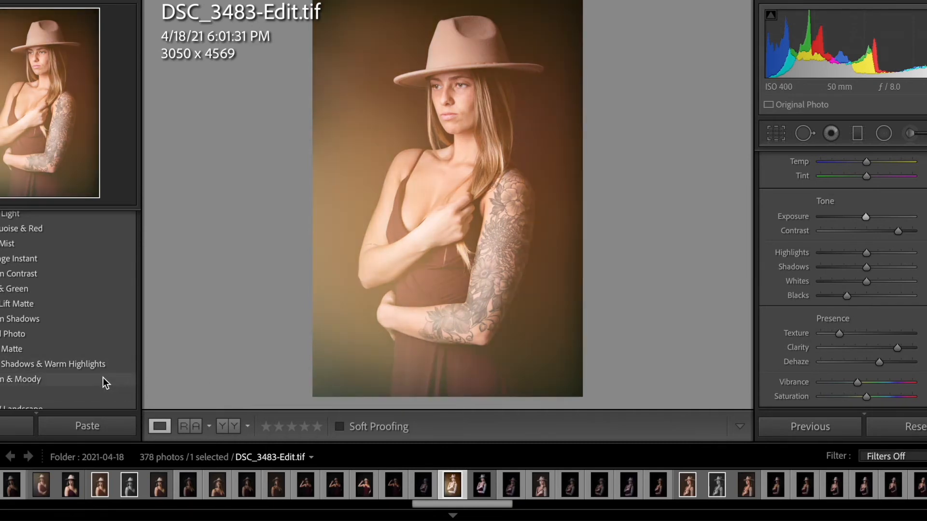
{"action": "left_click", "coordinate": [103, 379]}
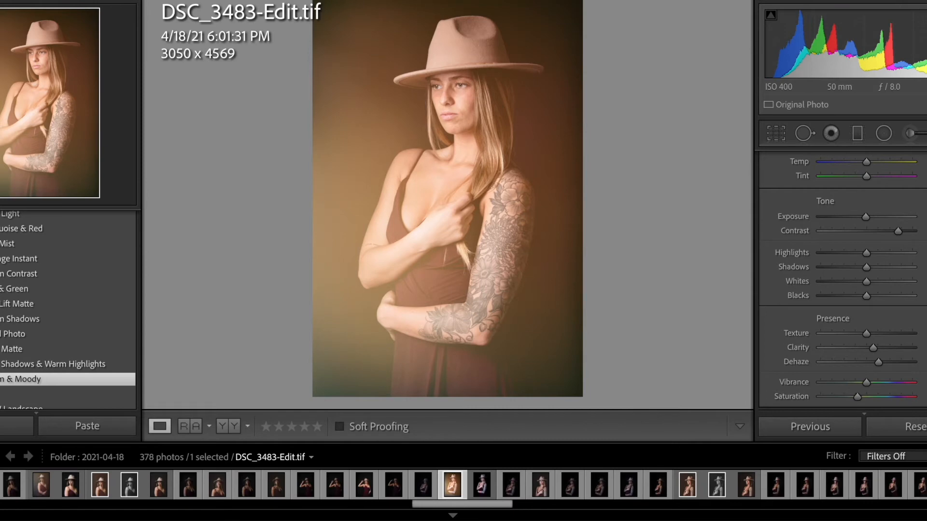
{"action": "scroll", "coordinate": [843, 280], "scroll_direction": "up", "scroll_amount": 3}
{"action": "scroll", "coordinate": [842, 280], "scroll_direction": "down", "scroll_amount": 3}
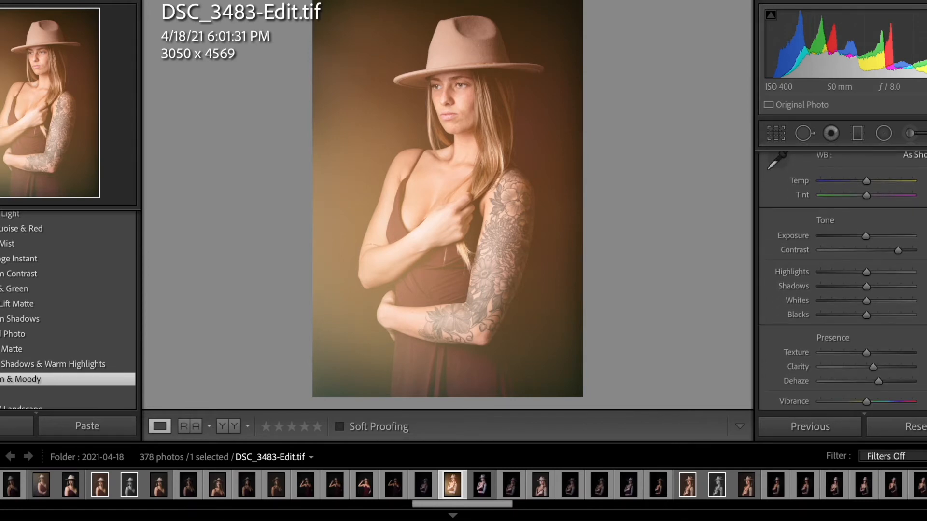
Lower Texture slightly on the preset-treated portrait to soften the facial skin
{"action": "left_click", "coordinate": [461, 89]}
{"action": "left_click_drag", "start_coordinate": [485, 149], "coordinate": [565, 200]}
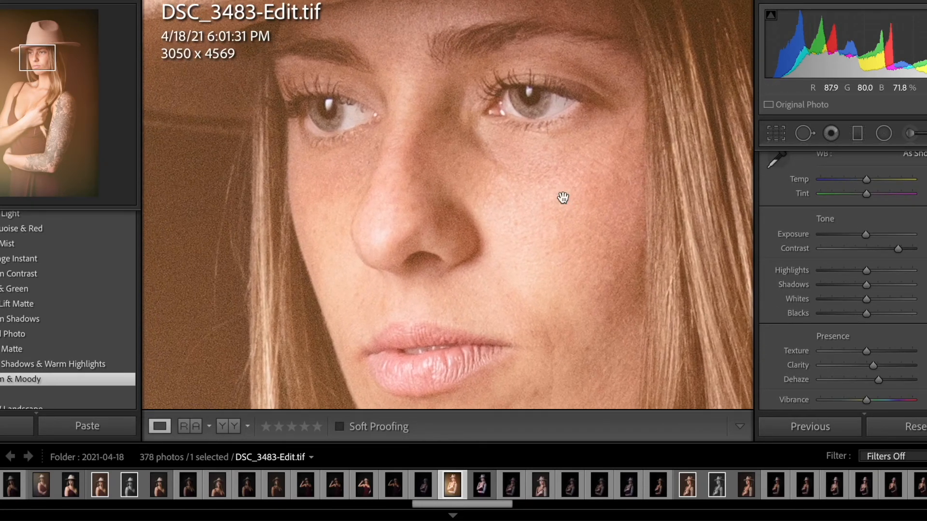
{"action": "left_click_drag", "start_coordinate": [867, 352], "coordinate": [859, 351]}
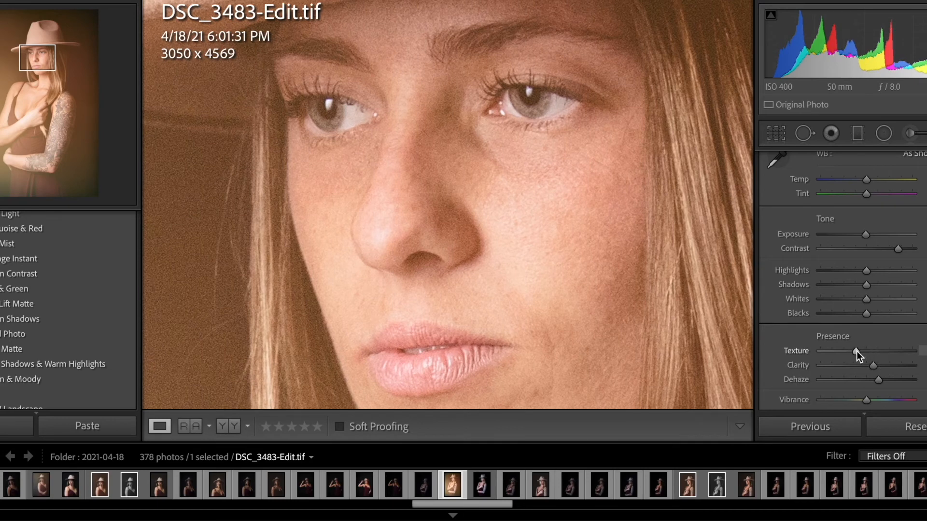
Lower Blacks moderately and raise Exposure very slightly, checking the result on the full portrait
{"action": "left_click_drag", "start_coordinate": [866, 313], "coordinate": [852, 317]}
{"action": "left_click_drag", "start_coordinate": [865, 235], "coordinate": [867, 236]}
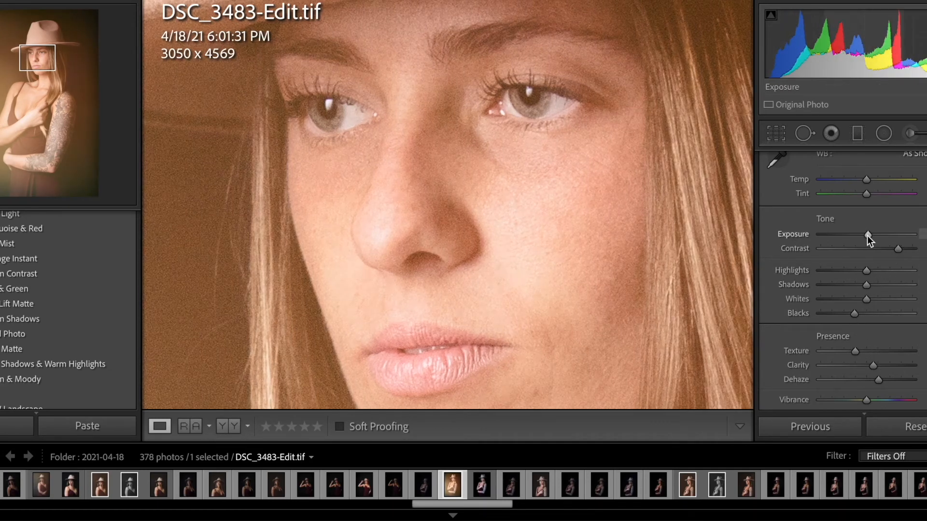
{"action": "key", "text": "ctrl+minus"}
{"action": "left_click", "coordinate": [608, 291]}
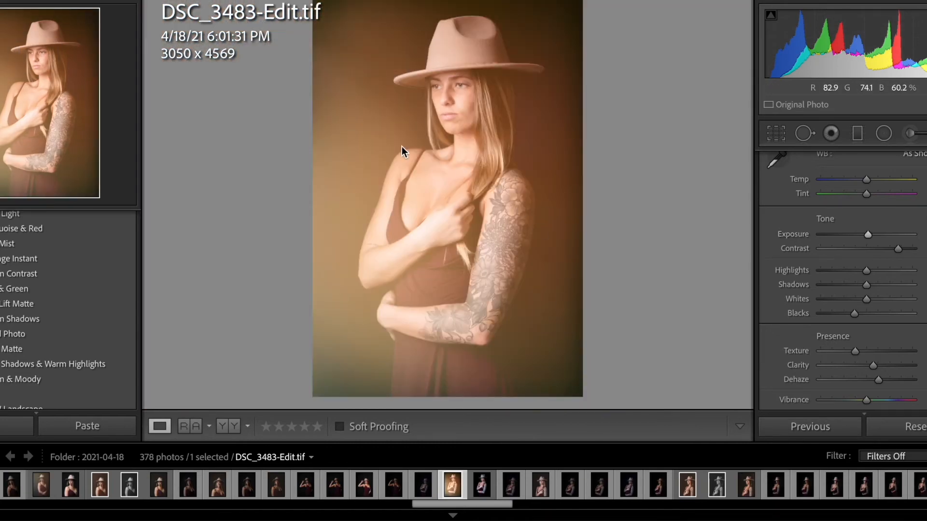
Paint over both eyes with the Adjustment Brush and raise the brushed area's Exposure slightly and its Clarity moderately
{"action": "left_click", "coordinate": [459, 95]}
{"action": "left_click_drag", "start_coordinate": [487, 221], "coordinate": [525, 246]}
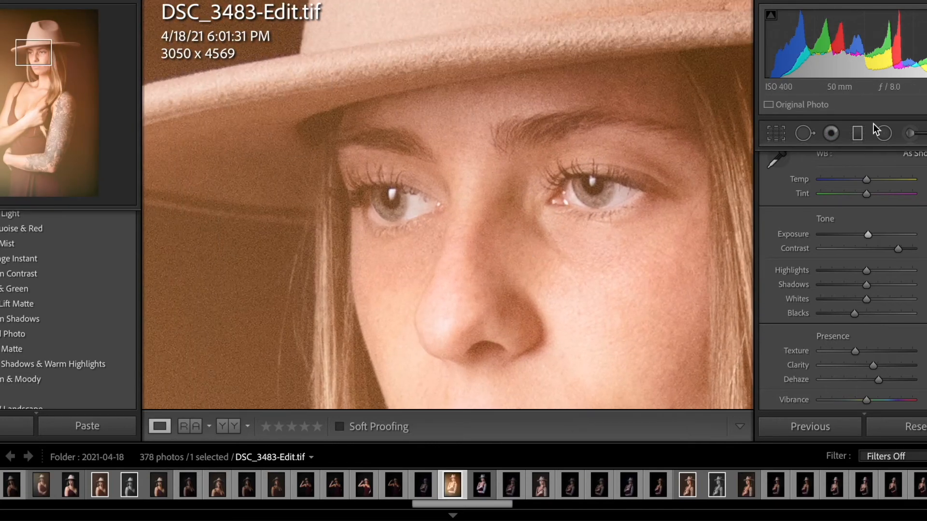
{"action": "left_click", "coordinate": [910, 133]}
{"action": "key", "text": "h"}
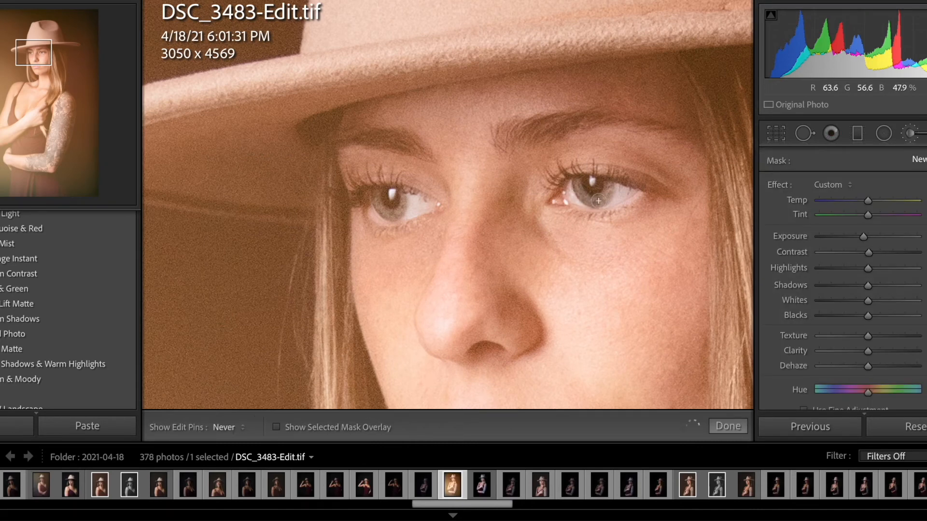
{"action": "left_click", "coordinate": [579, 183]}
{"action": "mouse_move", "coordinate": [378, 197]}
{"action": "left_mouse_down"}
{"action": "mouse_move", "coordinate": [396, 212]}
{"action": "mouse_move", "coordinate": [399, 201]}
{"action": "left_mouse_up"}
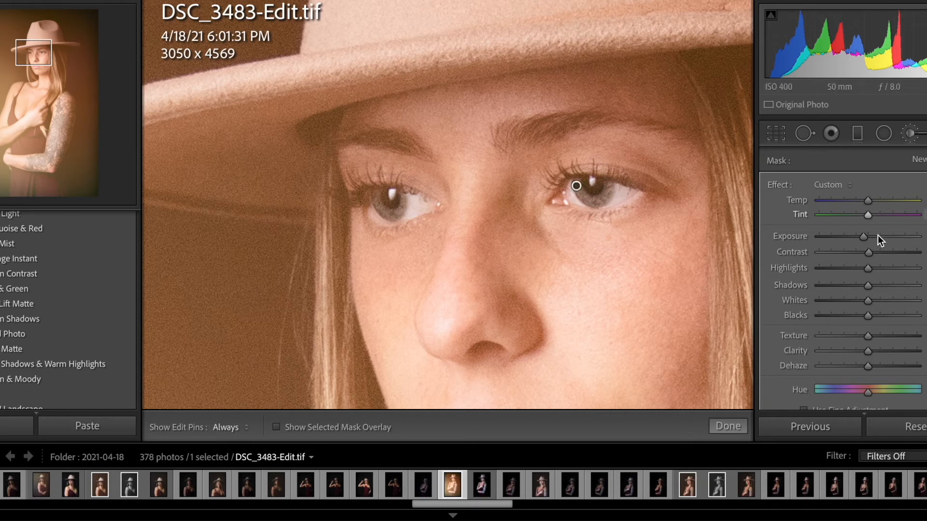
{"action": "left_click_drag", "start_coordinate": [863, 237], "coordinate": [866, 237]}
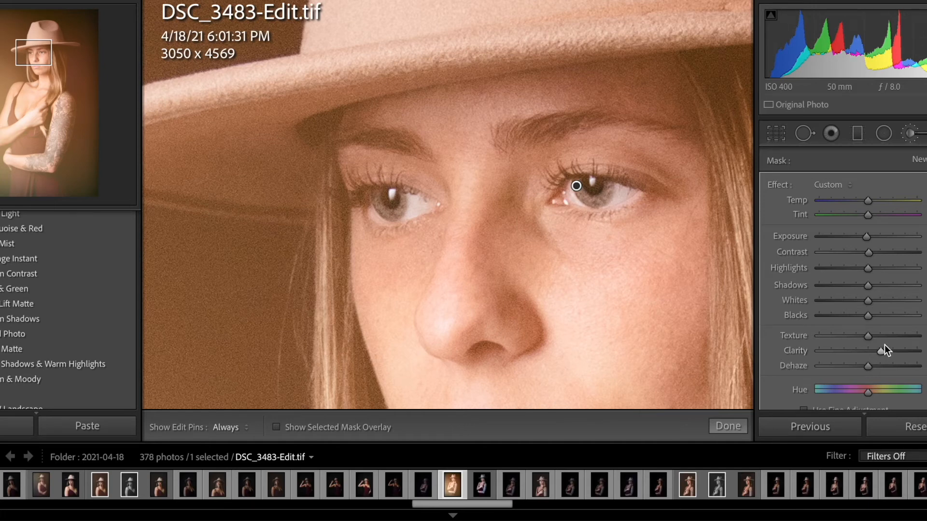
{"action": "left_click", "coordinate": [729, 427]}
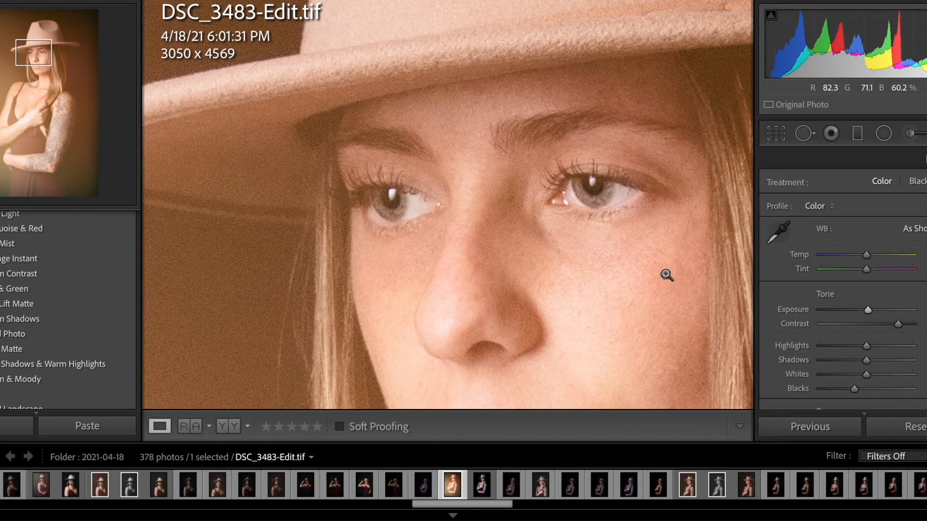
Raise Luminance noise reduction to about a quarter of its range to smooth the grain on the face
{"action": "left_click", "coordinate": [477, 84]}
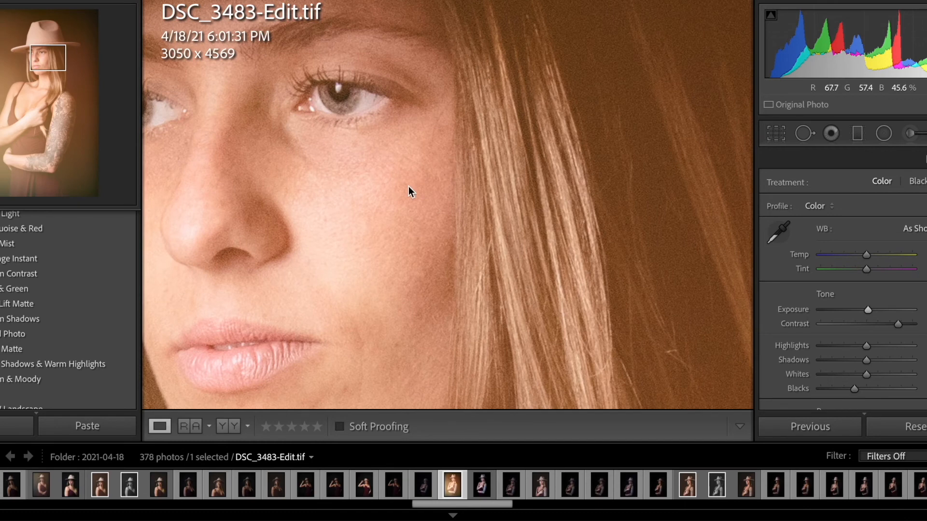
{"action": "left_click_drag", "start_coordinate": [401, 190], "coordinate": [540, 254]}
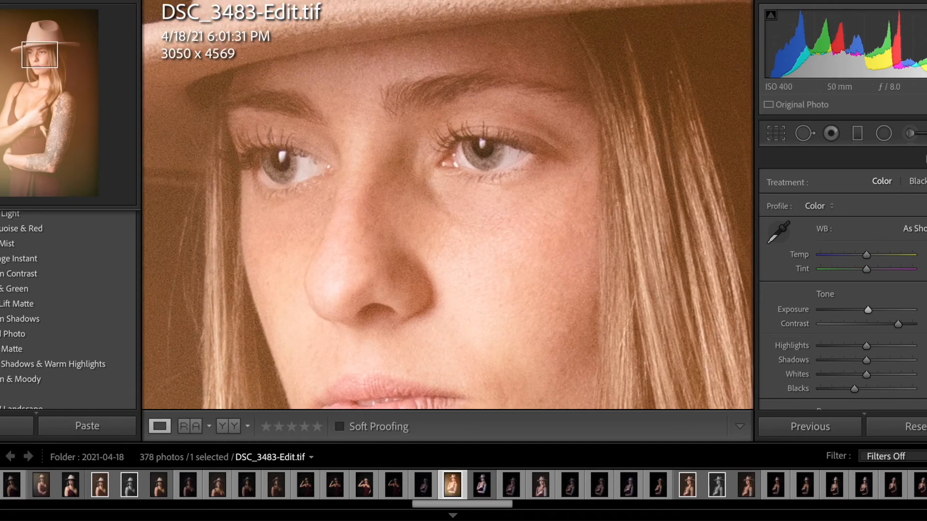
{"action": "scroll", "coordinate": [843, 280], "scroll_direction": "down", "scroll_amount": 10}
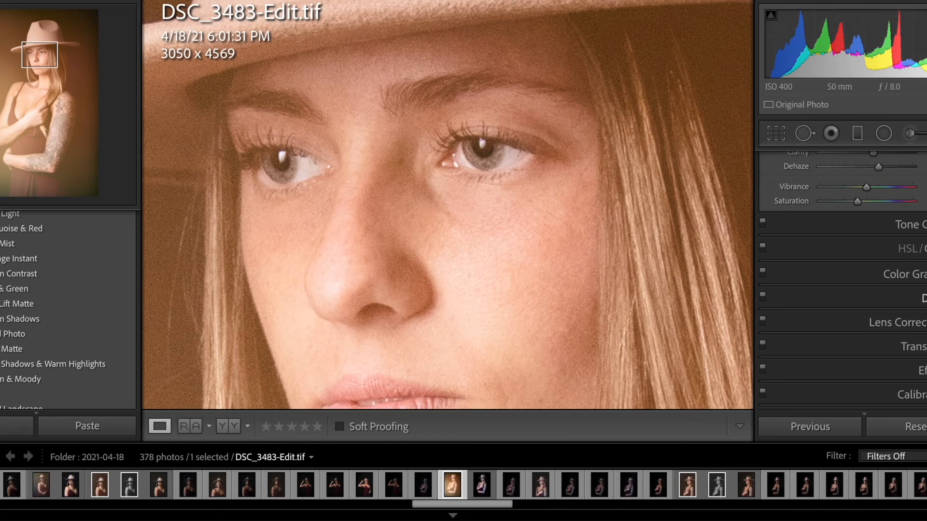
{"action": "left_click", "coordinate": [924, 298]}
{"action": "left_click", "coordinate": [845, 216]}
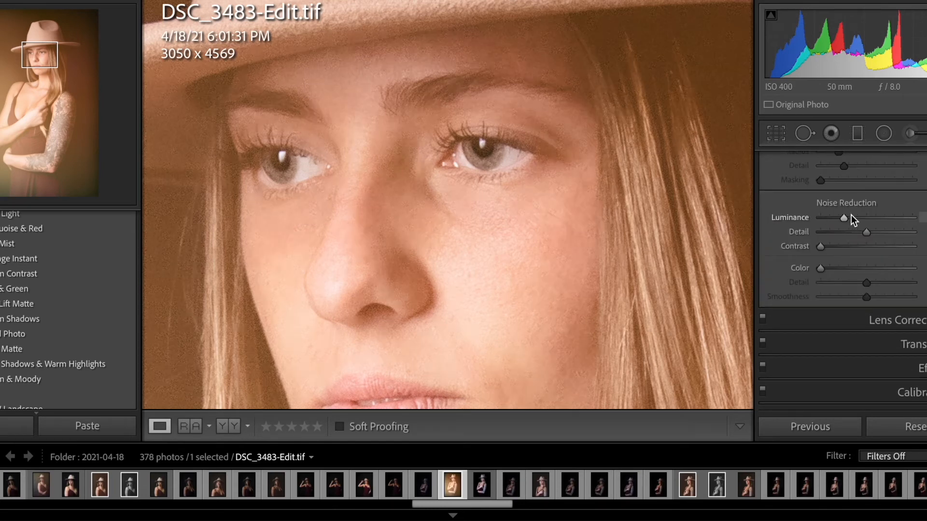
Compare the eyes, nose and lips with the Detail adjustments on and off, leaving the Detail adjustments switched off
{"action": "left_click_drag", "start_coordinate": [536, 234], "coordinate": [537, 248]}
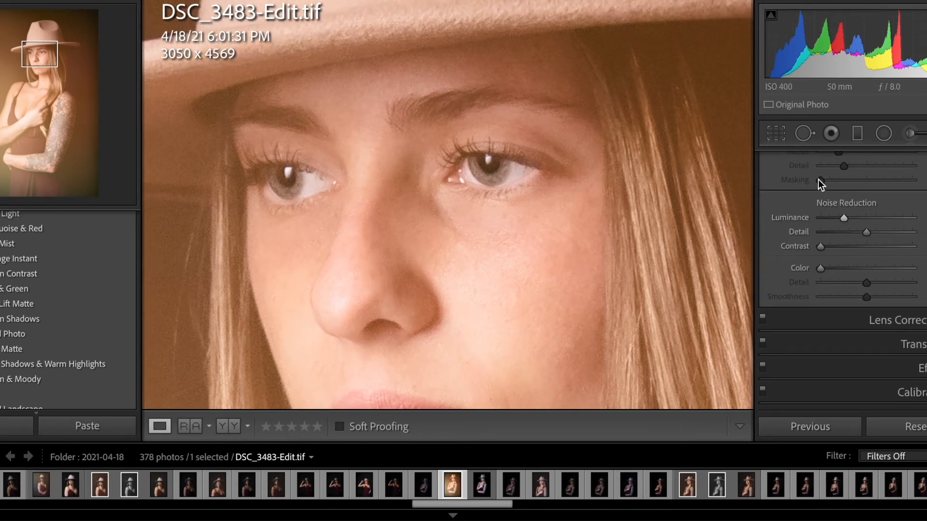
{"action": "scroll", "coordinate": [841, 232], "scroll_direction": "up", "scroll_amount": 4}
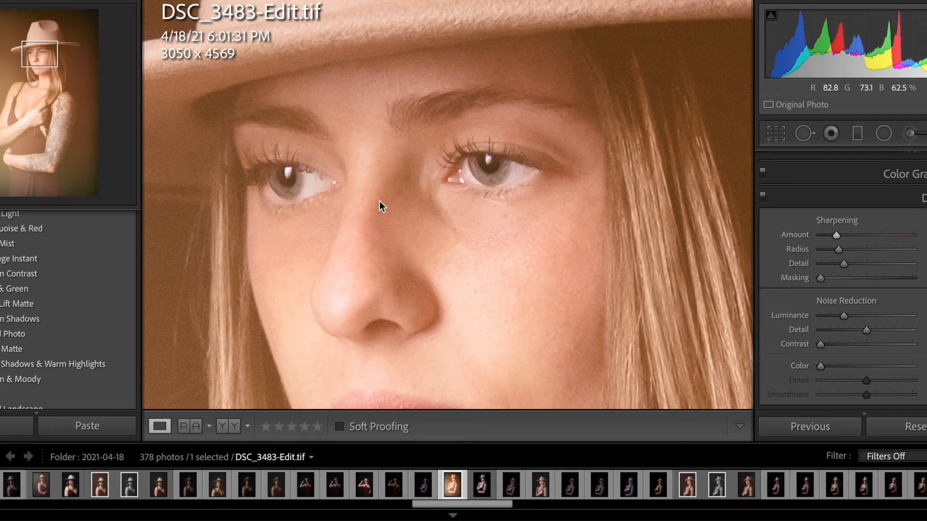
{"action": "left_click_drag", "start_coordinate": [492, 252], "coordinate": [573, 150]}
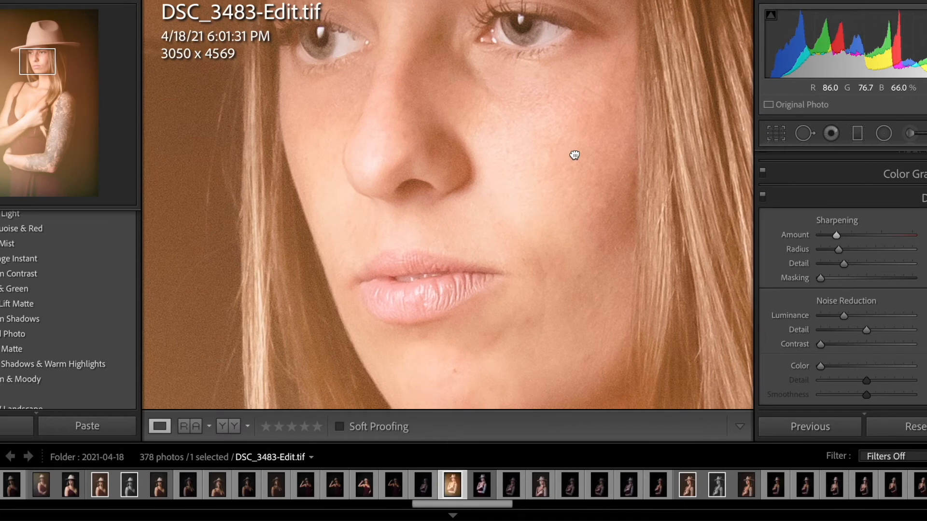
{"action": "left_click", "coordinate": [765, 197]}
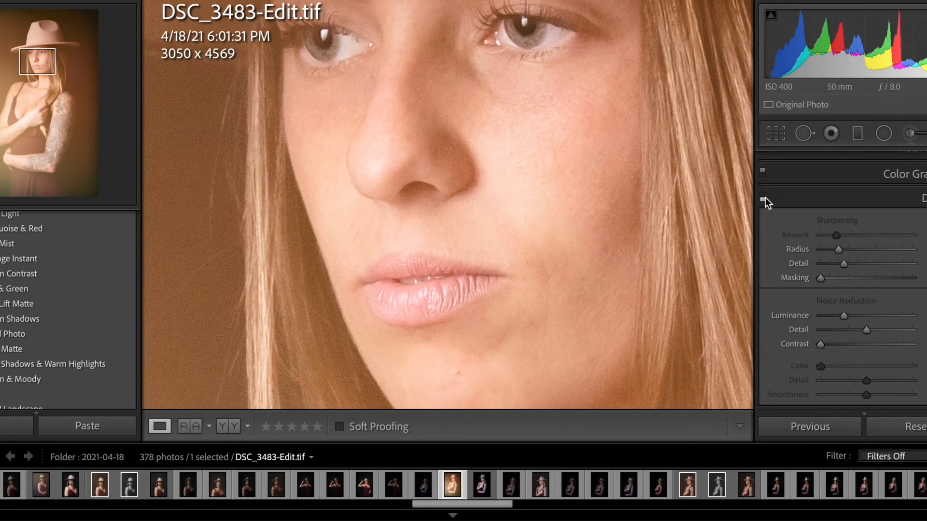
{"action": "left_click", "coordinate": [763, 197]}
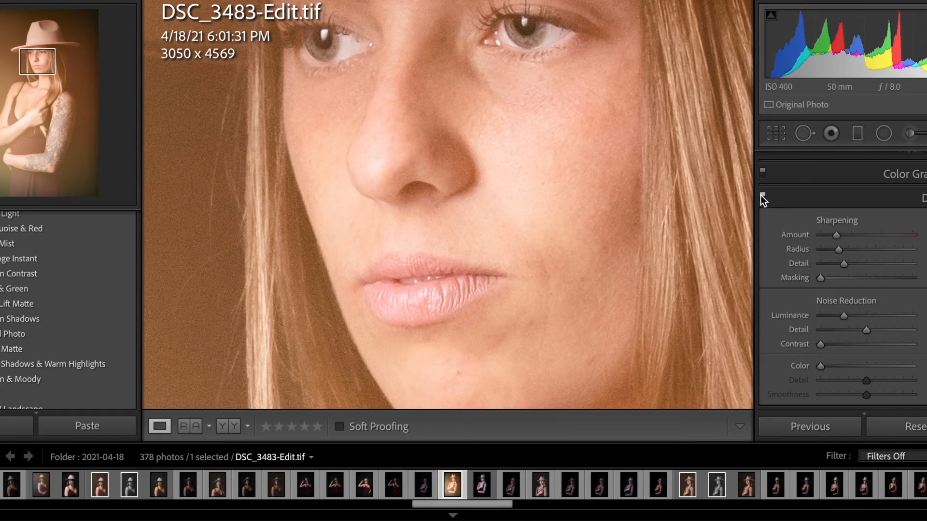
{"action": "left_click", "coordinate": [762, 197]}
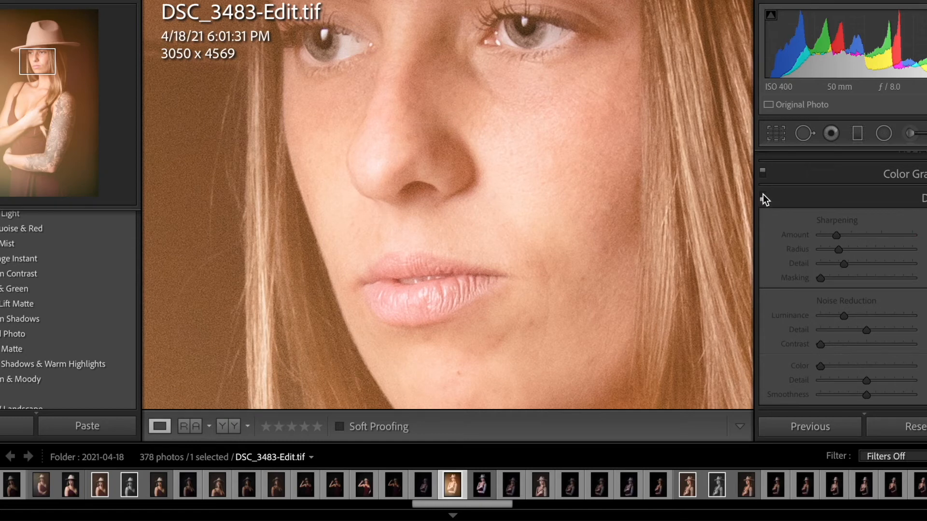
Try a black-and-white treatment on the full portrait
{"action": "left_click", "coordinate": [581, 203]}
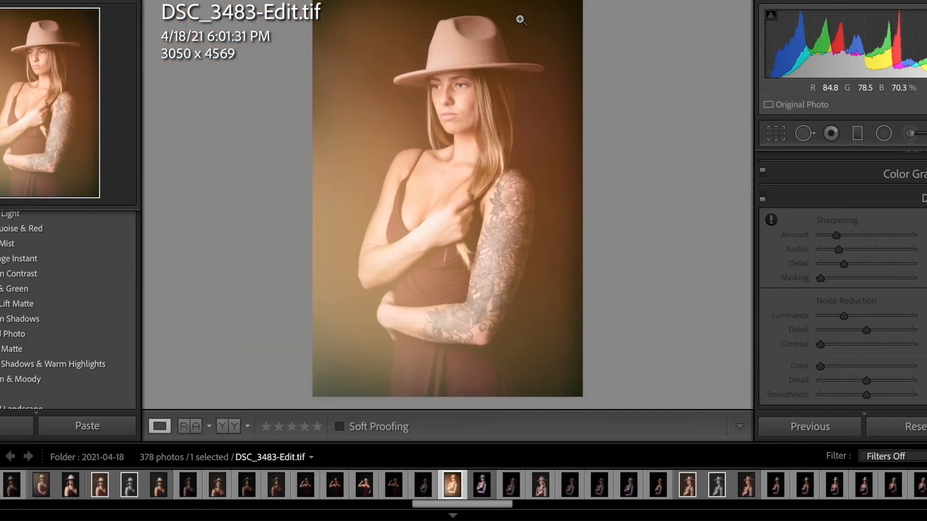
{"action": "key", "text": "v"}
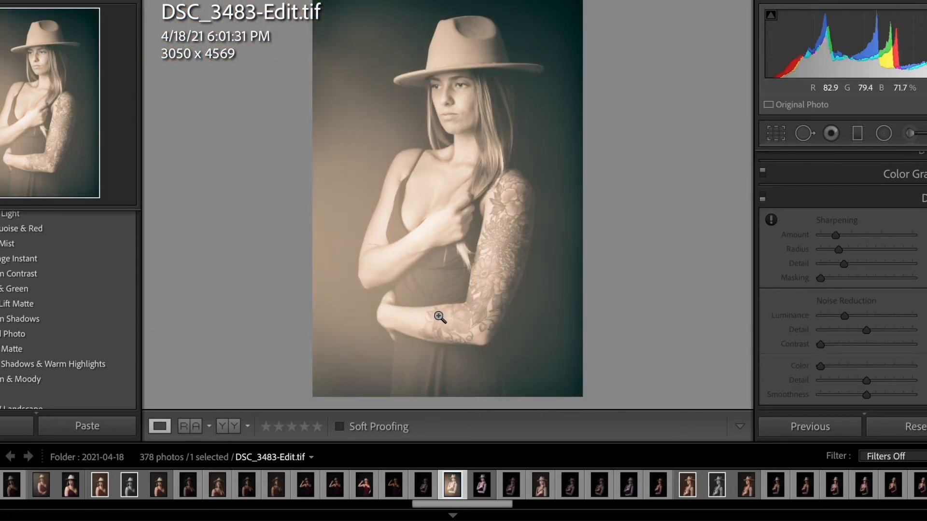
{"action": "key", "text": "v"}
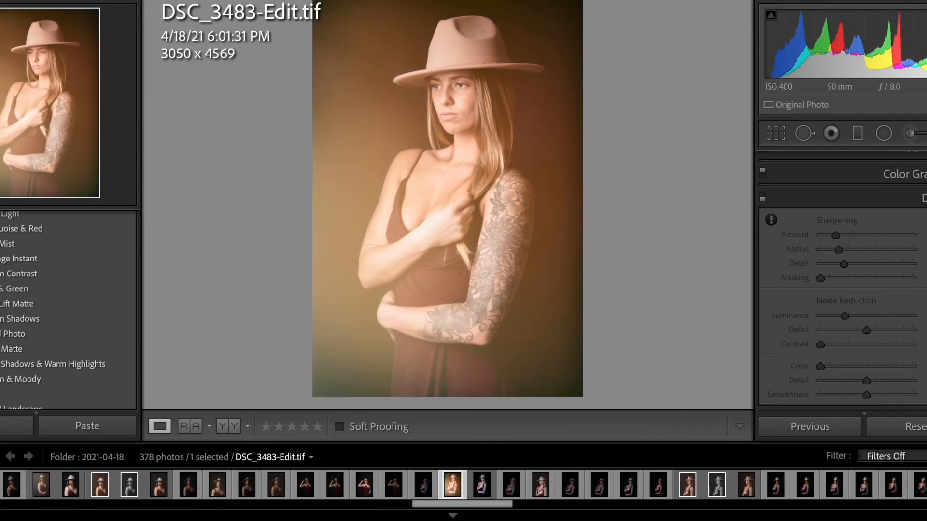
Raise the portrait's Clarity strongly, to about three quarters of the positive range
{"action": "scroll", "coordinate": [842, 280], "scroll_direction": "up", "scroll_amount": 3}
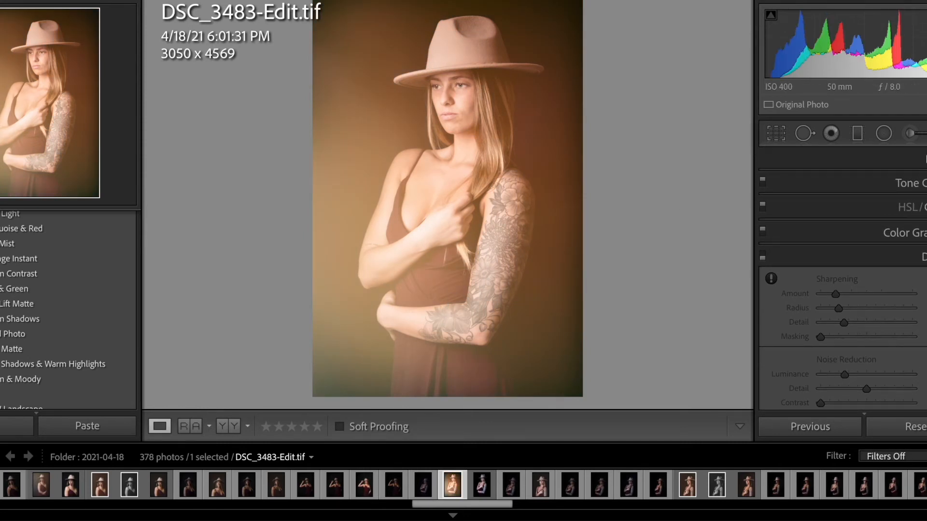
{"action": "left_click", "coordinate": [924, 159]}
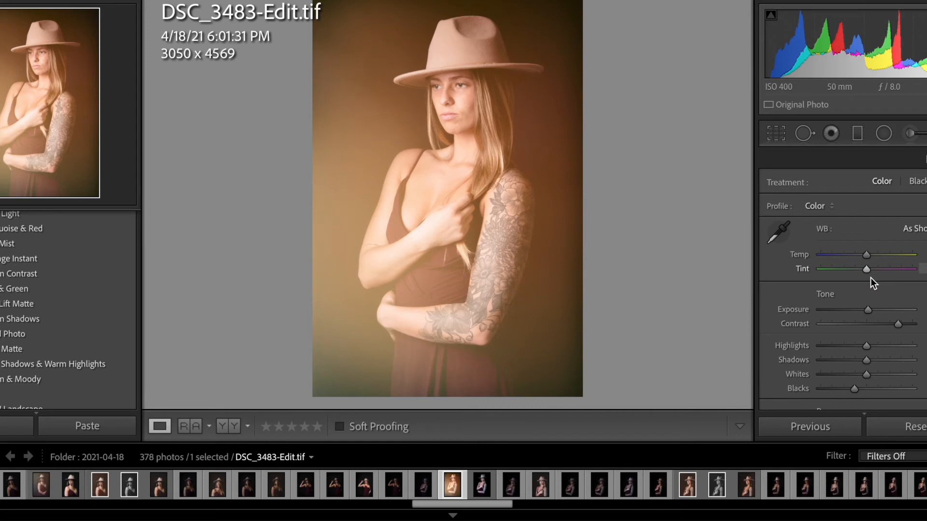
{"action": "scroll", "coordinate": [843, 275], "scroll_direction": "down", "scroll_amount": 6}
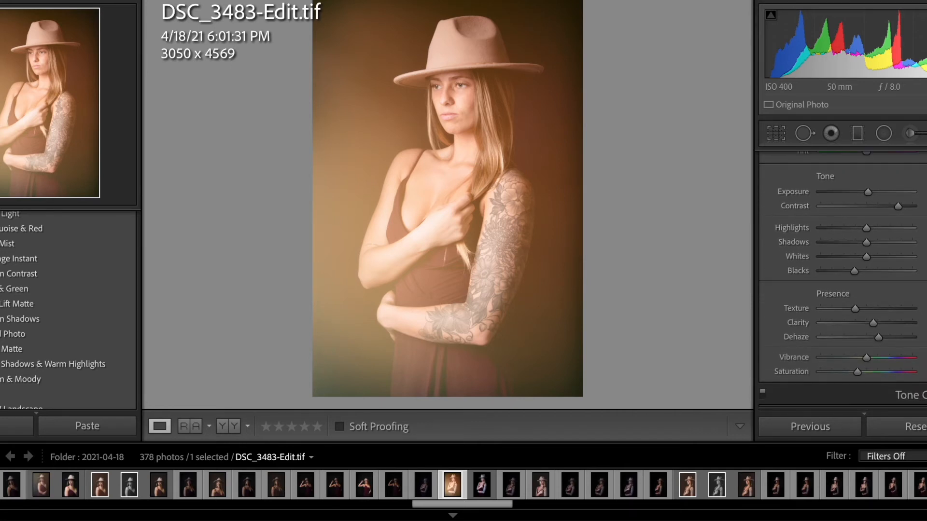
{"action": "left_click_drag", "start_coordinate": [872, 324], "coordinate": [904, 325]}
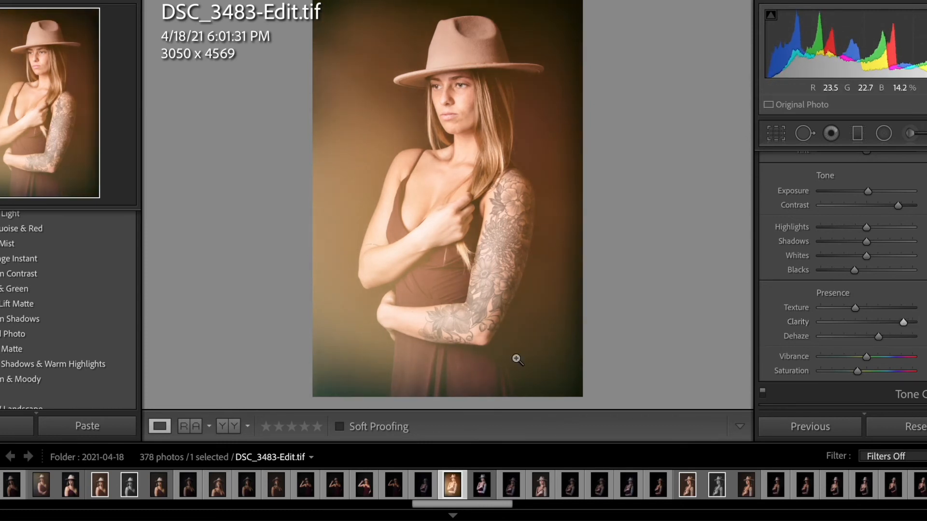
Add a graduated filter from the portrait's right side inward and lower its Exposure slightly to darken the background
{"action": "key", "text": "m"}
{"action": "left_click_drag", "start_coordinate": [594, 240], "coordinate": [405, 222]}
{"action": "mouse_move", "coordinate": [865, 237]}
{"action": "left_mouse_down"}
{"action": "mouse_move", "coordinate": [853, 239]}
{"action": "mouse_move", "coordinate": [863, 239]}
{"action": "left_mouse_up"}
{"action": "left_click", "coordinate": [739, 425]}
Straighten the portrait with a very slight crop rotation
{"action": "left_click", "coordinate": [775, 135]}
{"action": "left_click_drag", "start_coordinate": [873, 228], "coordinate": [871, 228]}
{"action": "left_click", "coordinate": [728, 426]}
Inspect the face up close, then compare before and after side by side for both DSC_3483-Edit.tif and DSC_3483.NEF
{"action": "left_click", "coordinate": [462, 102]}
{"action": "left_click", "coordinate": [487, 139]}
{"action": "key", "text": "y"}
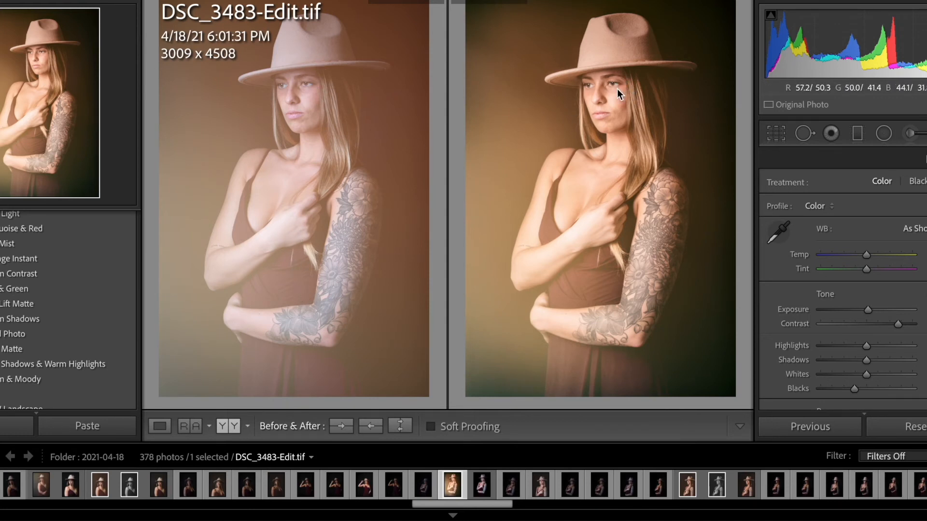
{"action": "left_click", "coordinate": [485, 489]}
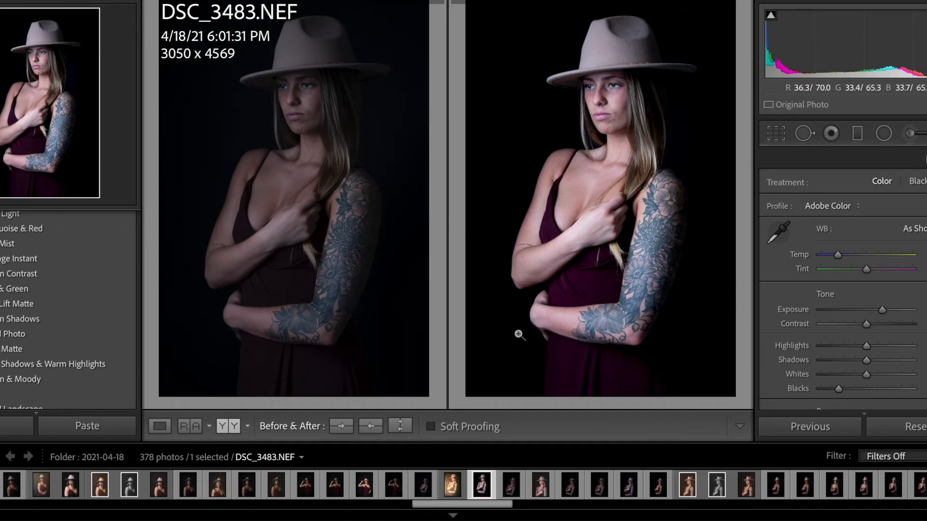
{"action": "left_click", "coordinate": [458, 489]}
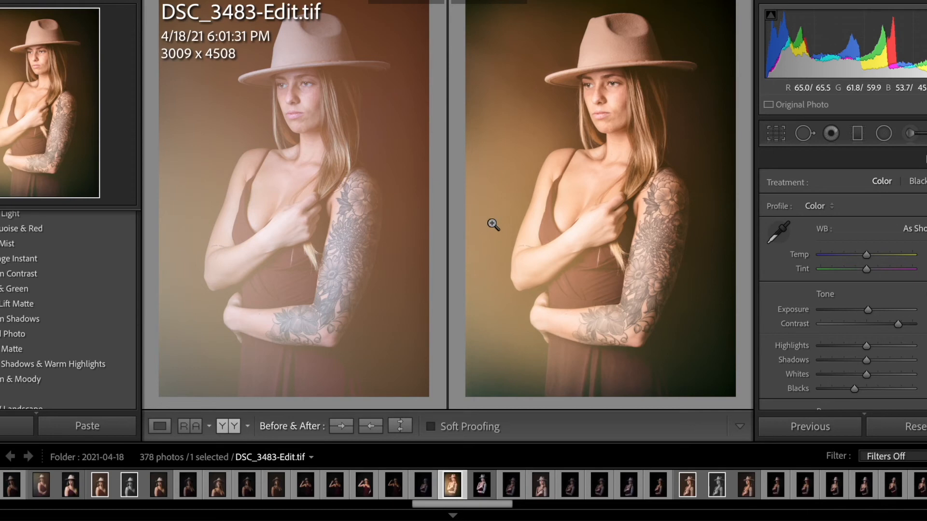
On DSC_3483.NEF, raise Highlights slightly and Exposure very slightly, judging the change on the enlarged face
{"action": "left_click", "coordinate": [482, 486]}
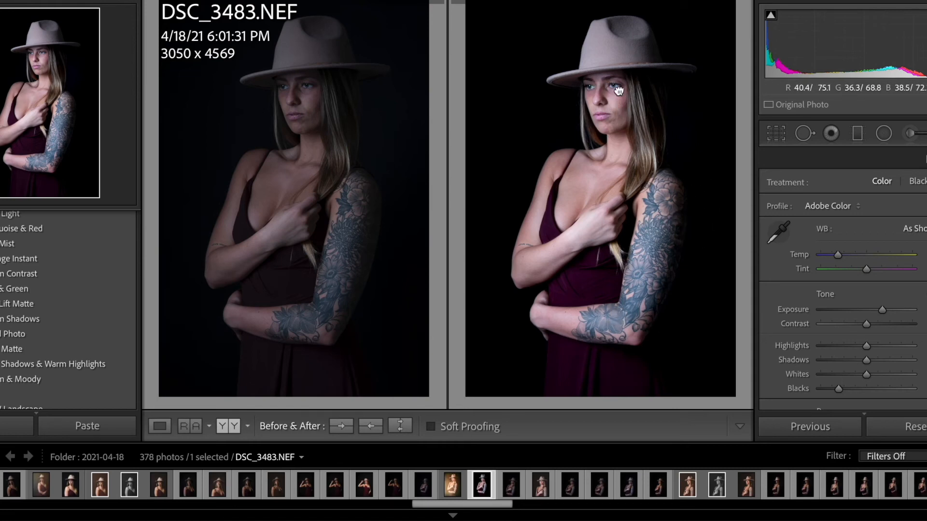
{"action": "left_click", "coordinate": [602, 87]}
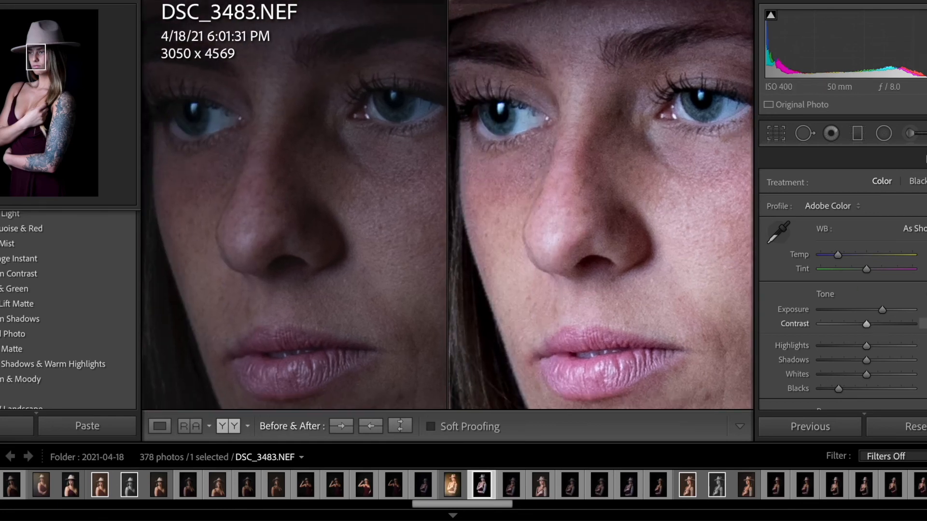
{"action": "scroll", "coordinate": [854, 275], "scroll_direction": "down", "scroll_amount": 5}
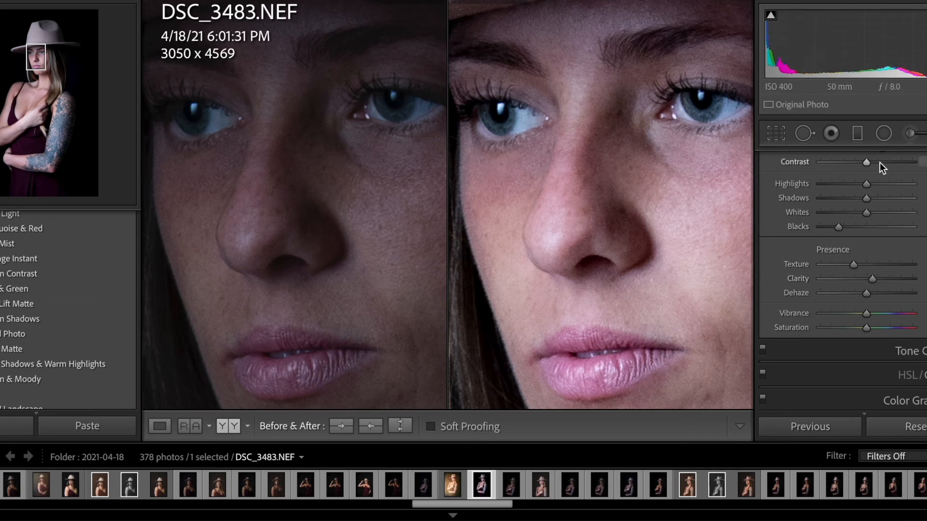
{"action": "left_click_drag", "start_coordinate": [868, 187], "coordinate": [874, 184]}
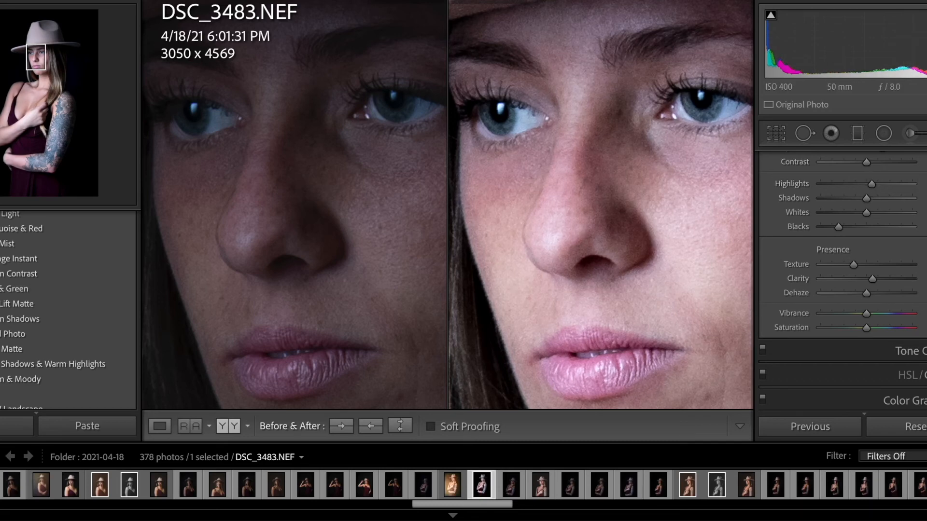
{"action": "scroll", "coordinate": [880, 214], "scroll_direction": "up", "scroll_amount": 2}
{"action": "left_click_drag", "start_coordinate": [885, 197], "coordinate": [888, 198]}
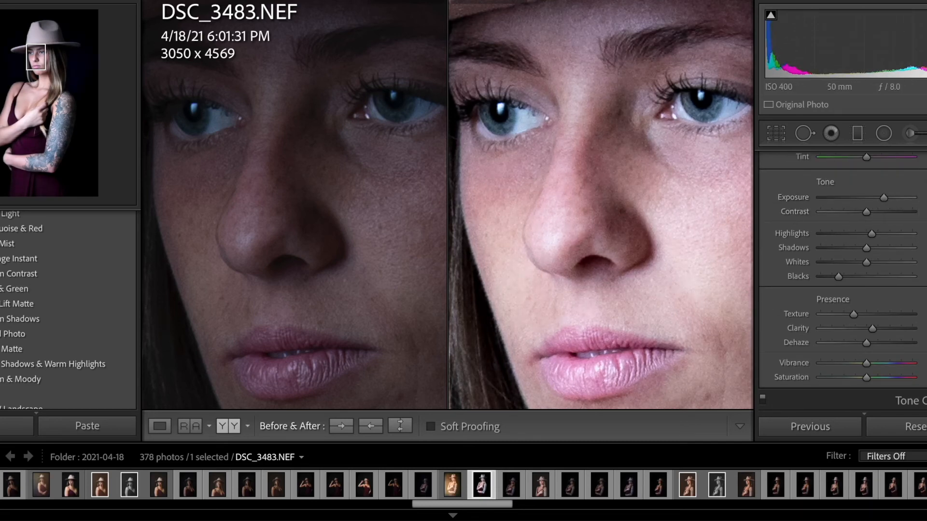
Raise Luminance noise reduction on the NEF to about a fifth of its range and increase the Sharpening Amount slightly
{"action": "scroll", "coordinate": [920, 314], "scroll_direction": "down", "scroll_amount": 5}
{"action": "left_click", "coordinate": [924, 297]}
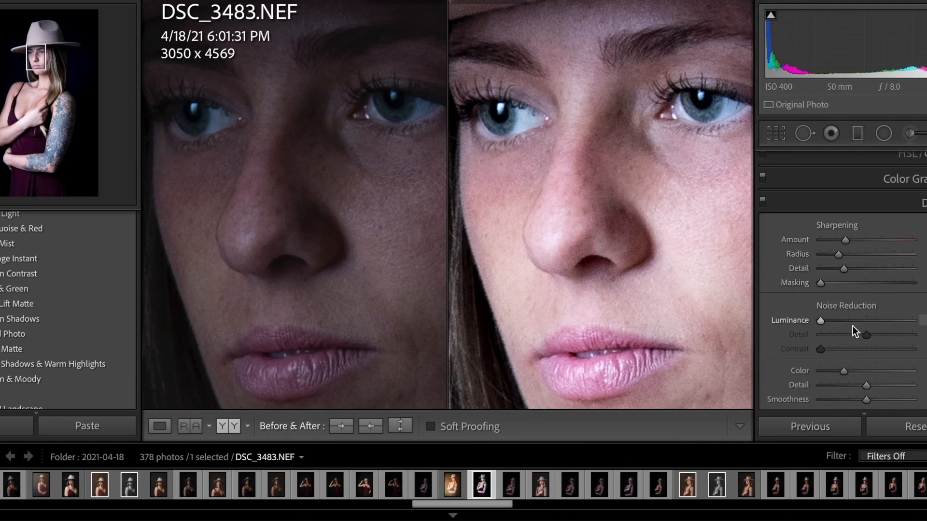
{"action": "left_click", "coordinate": [842, 320]}
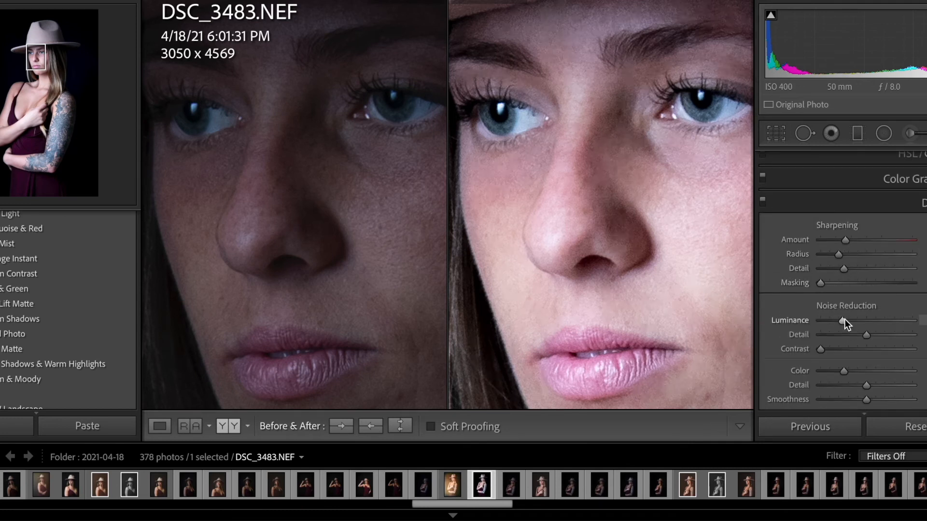
{"action": "left_click_drag", "start_coordinate": [846, 321], "coordinate": [839, 320]}
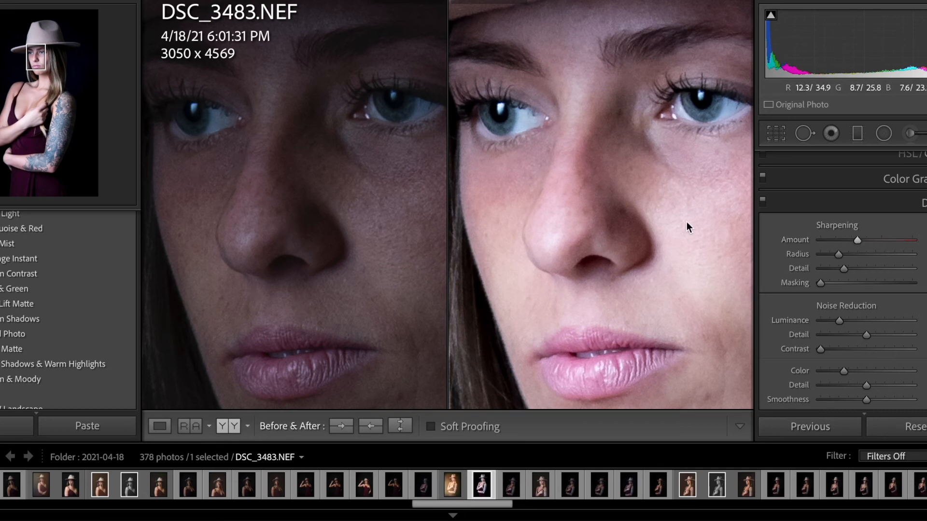
{"action": "left_click_drag", "start_coordinate": [612, 149], "coordinate": [530, 109]}
{"action": "left_click_drag", "start_coordinate": [675, 261], "coordinate": [646, 195]}
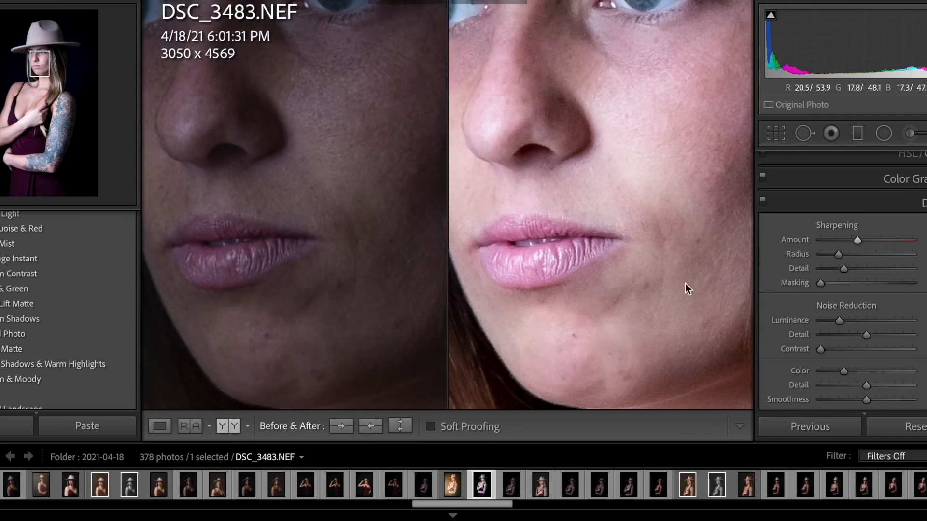
{"action": "left_click", "coordinate": [641, 239]}
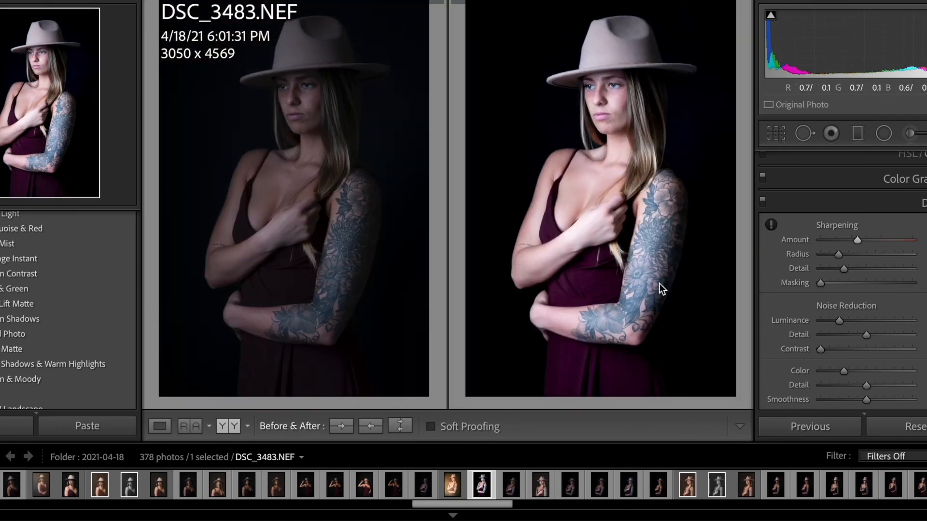
Return DSC_3483-Edit.tif to the single-image view and examine the eyes, skin, lips and background grain up close
{"action": "left_click", "coordinate": [459, 496]}
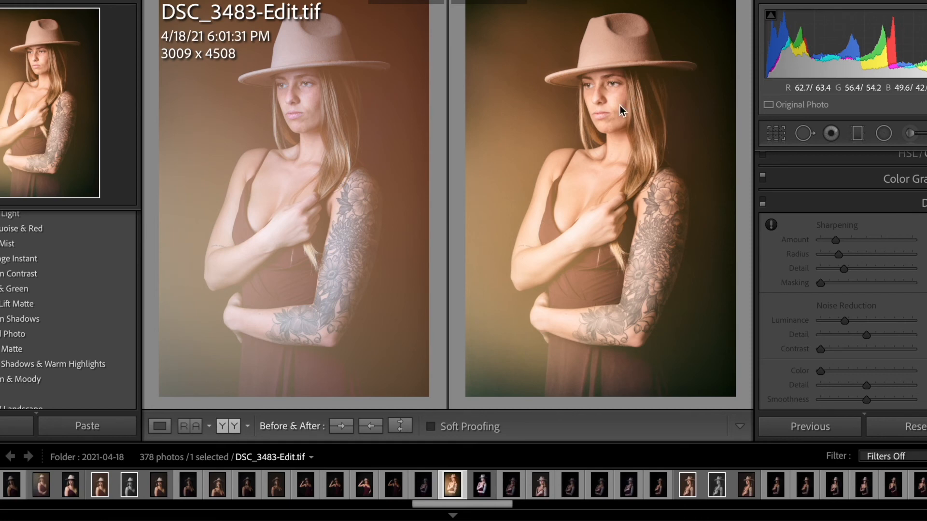
{"action": "key", "text": "y"}
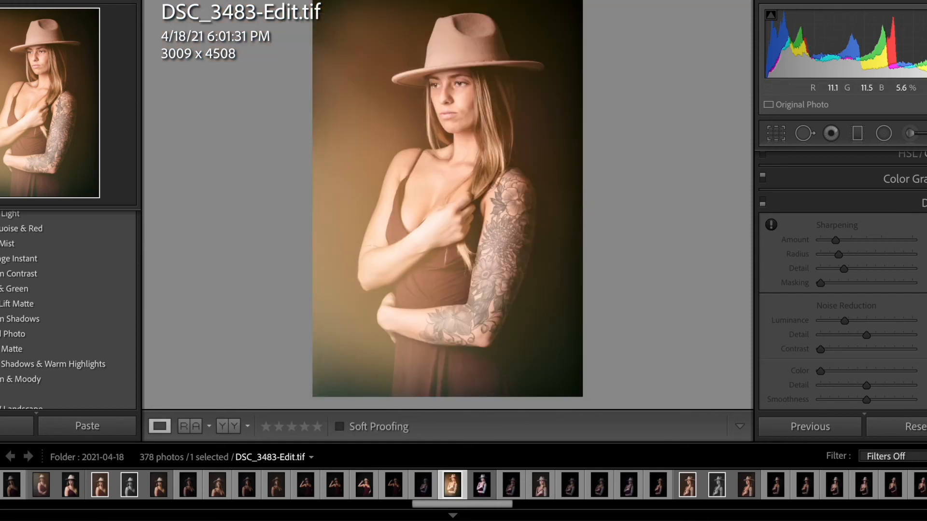
{"action": "left_click", "coordinate": [458, 82]}
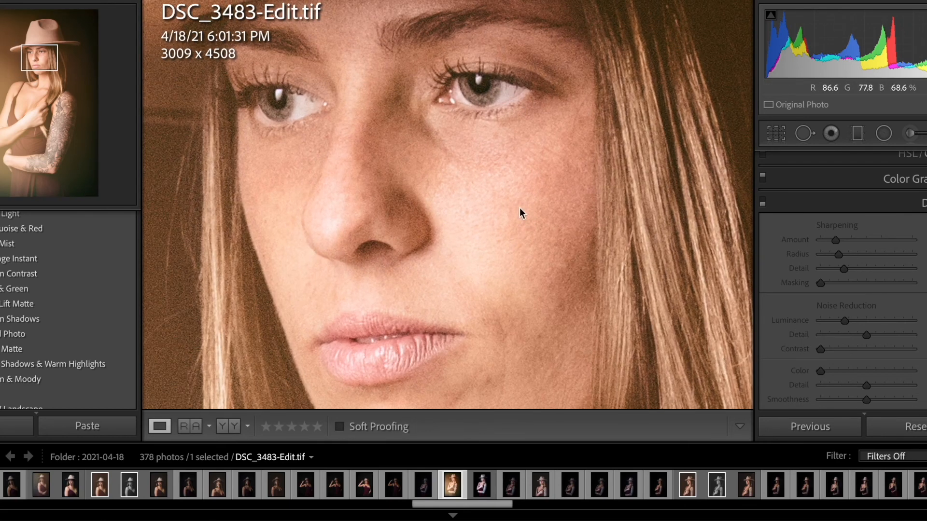
{"action": "left_click", "coordinate": [505, 167]}
{"action": "left_click", "coordinate": [488, 118]}
{"action": "left_click_drag", "start_coordinate": [460, 102], "coordinate": [595, 211]}
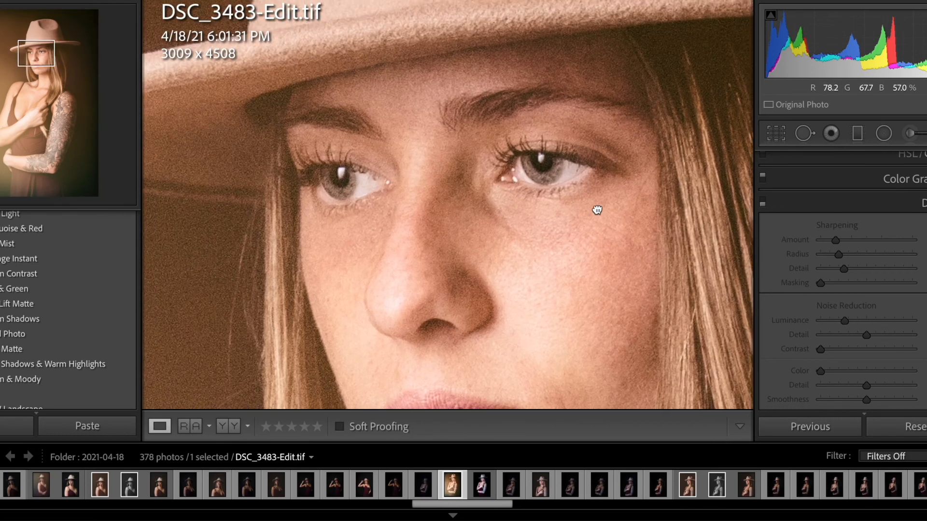
{"action": "left_click_drag", "start_coordinate": [521, 312], "coordinate": [529, 131]}
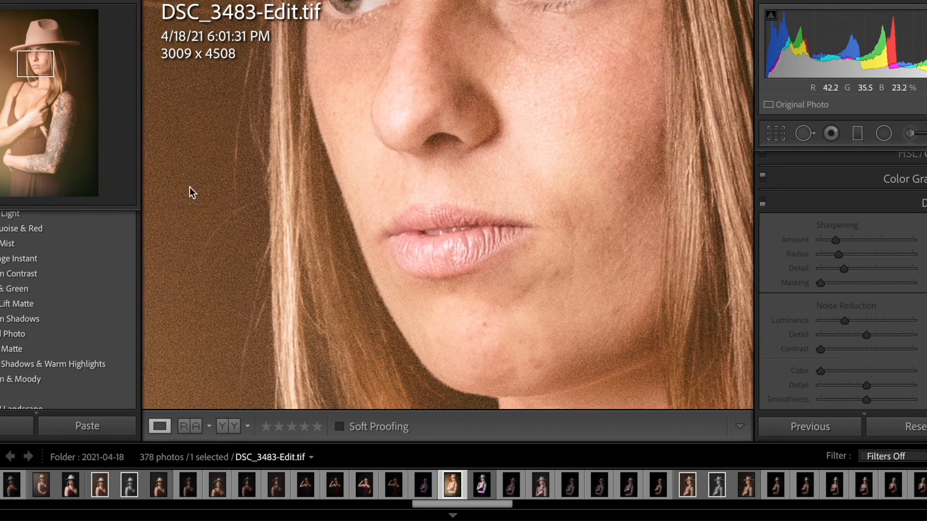
{"action": "left_click", "coordinate": [570, 232]}
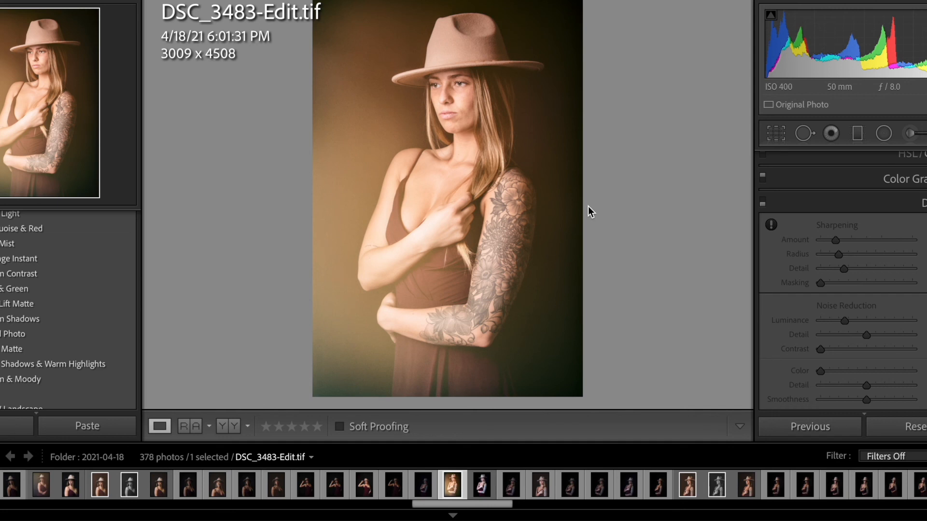
Compare the full DSC_3483-Edit.tif portrait with DSC_3483.NEF by switching between the two, ending on the edited TIFF
{"action": "left_click", "coordinate": [488, 488]}
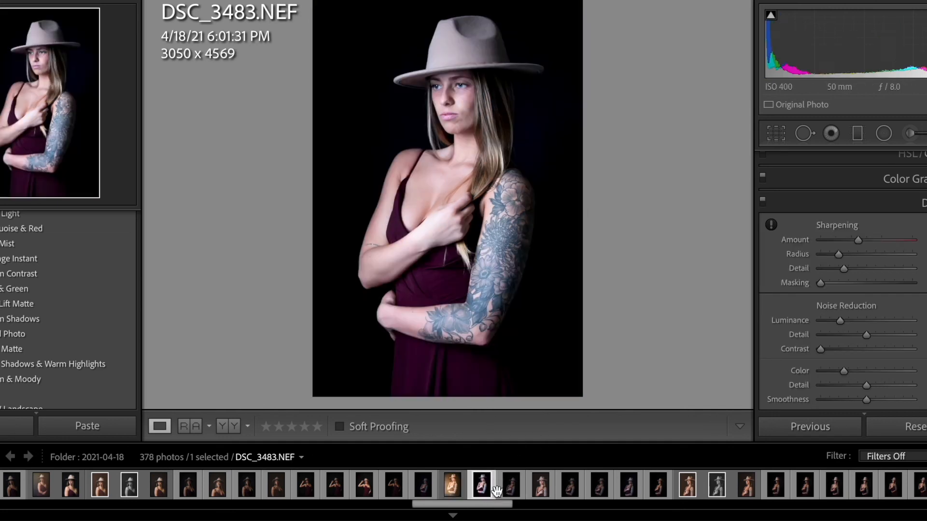
{"action": "left_click", "coordinate": [452, 487]}
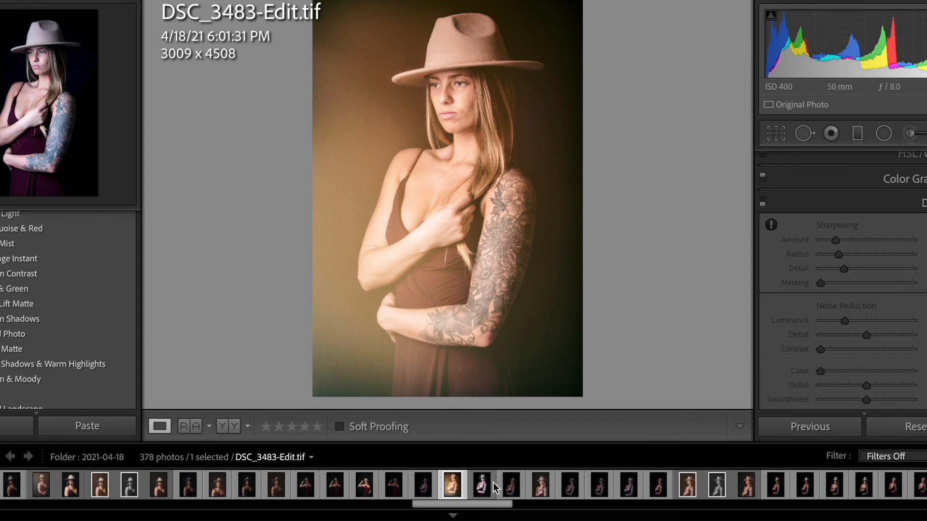
{"action": "left_click", "coordinate": [487, 490]}
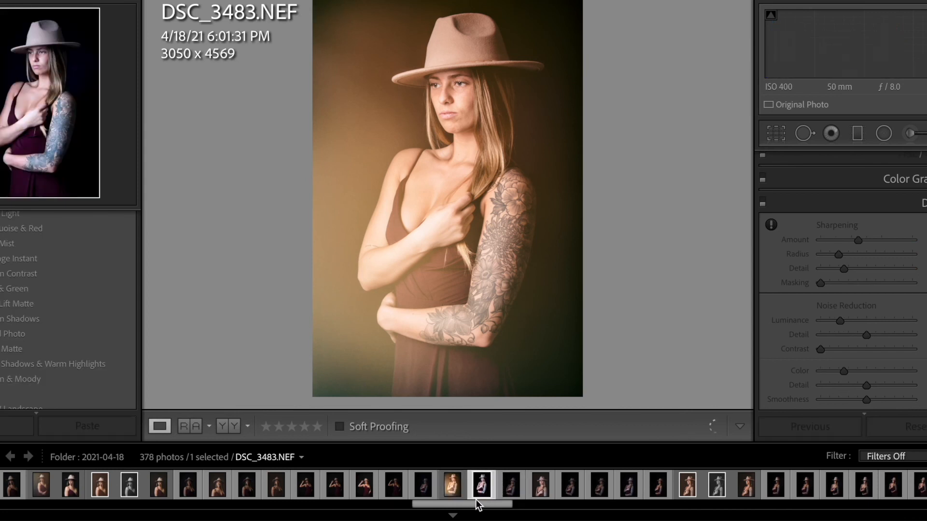
{"action": "left_click", "coordinate": [454, 490]}
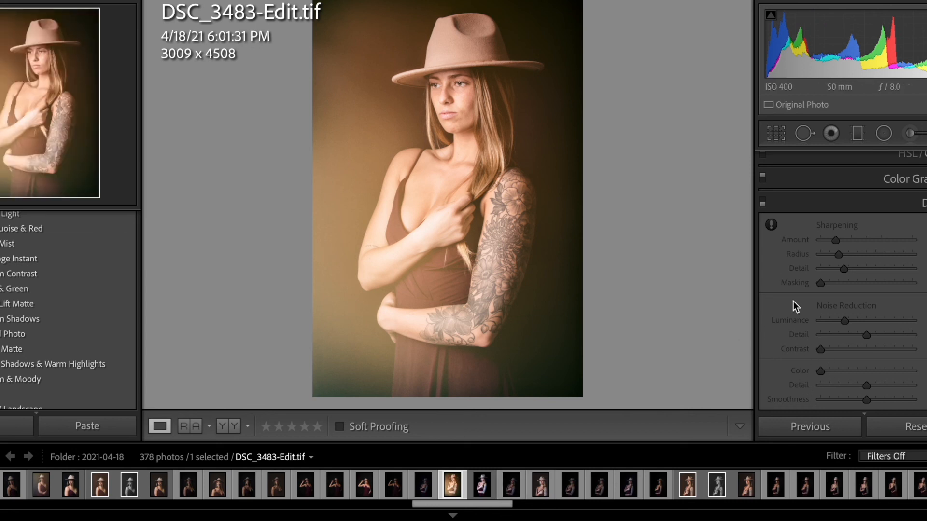
{"action": "left_click", "coordinate": [85, 426]}
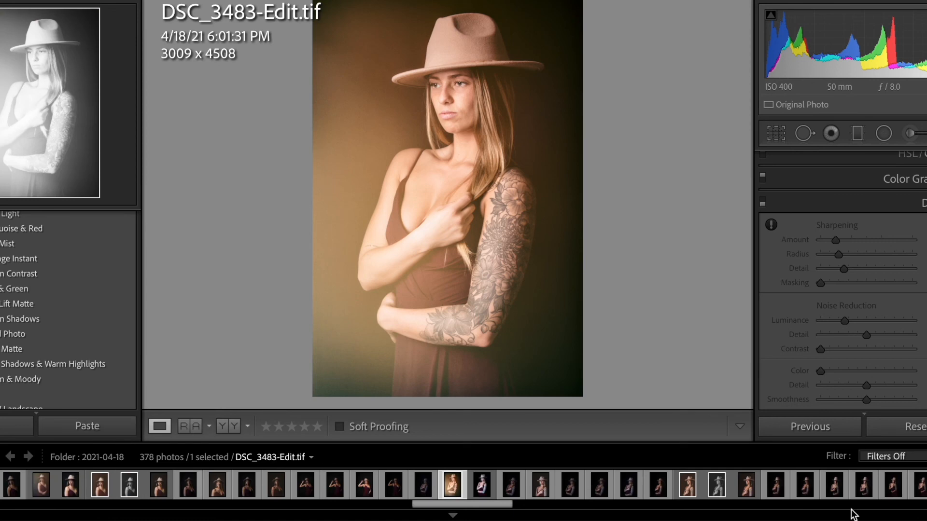